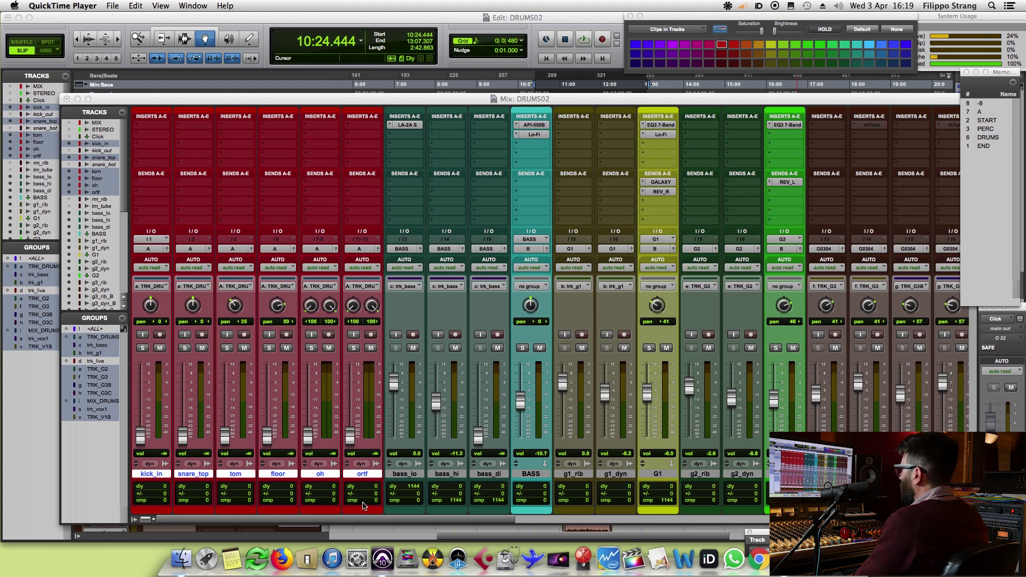
- Switch to Pro Tools, select the drum tracks from kick_in to ortf, and look over the remaining mixer channels
left_click(388, 523)
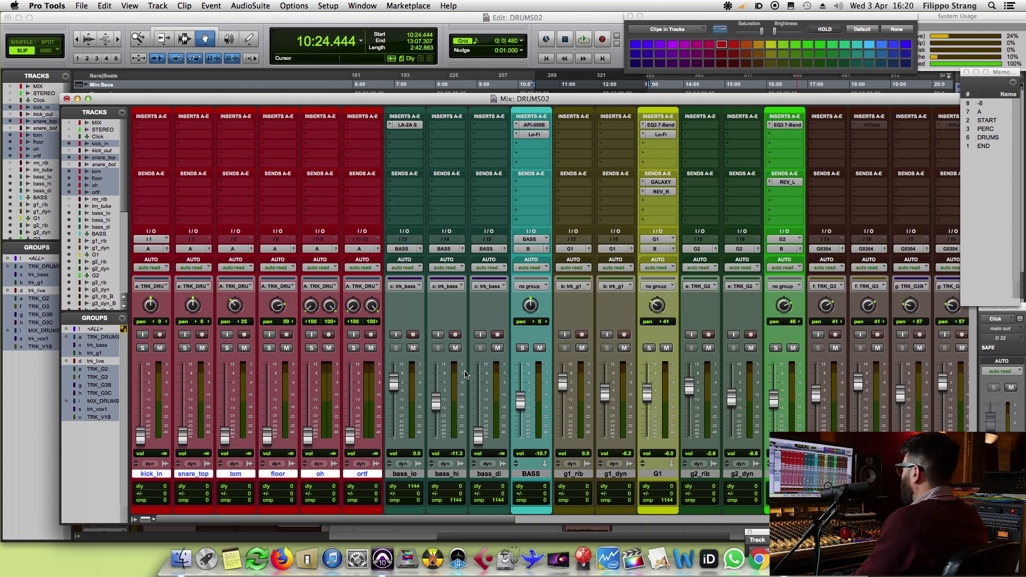
left_click(321, 475, "alt")
left_click(146, 472)
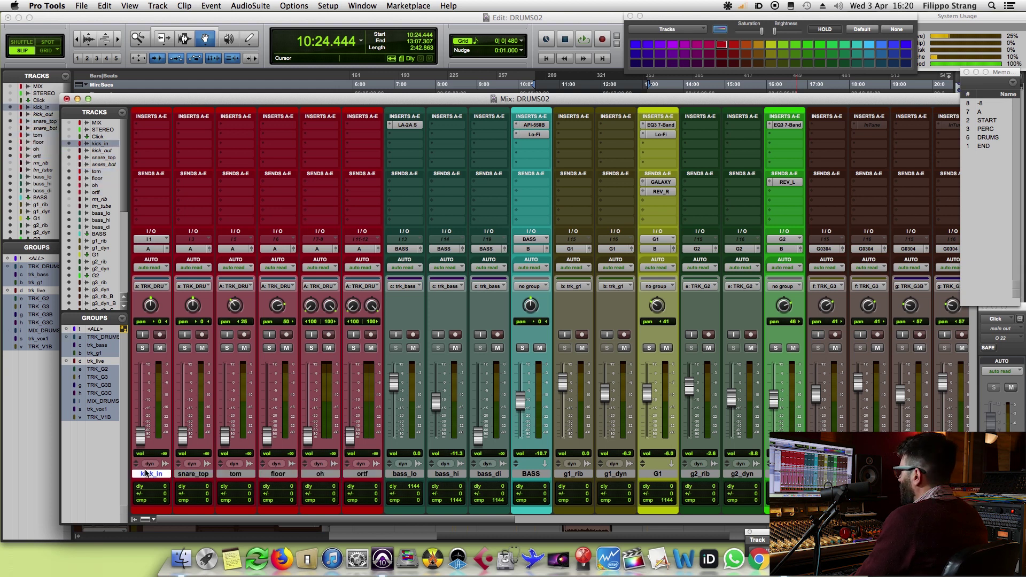
left_click(358, 475, "shift")
left_click_drag(469, 519, 905, 521)
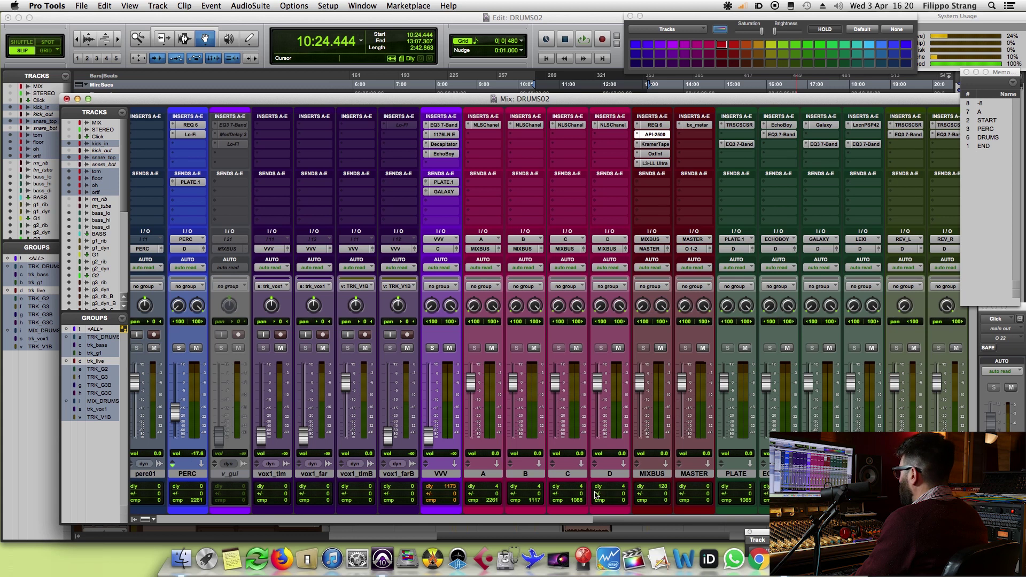
left_click_drag(637, 520, 160, 520)
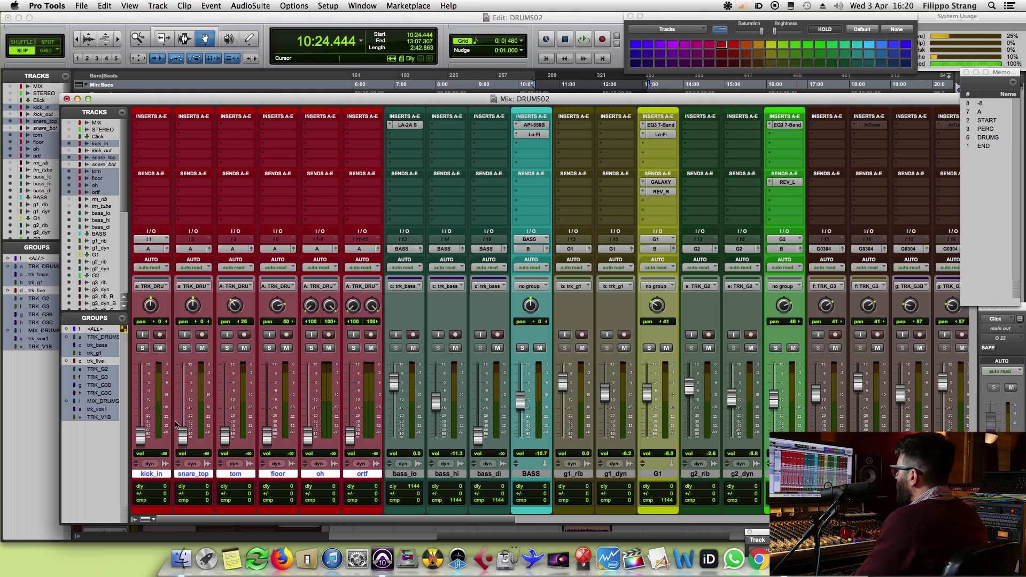
- Add a stereo aux input track directly after the ortf track and name it DRUMS
left_click(364, 474)
key("super+shift+n")
key("super+Down")
key("super+Right")
key("Return")
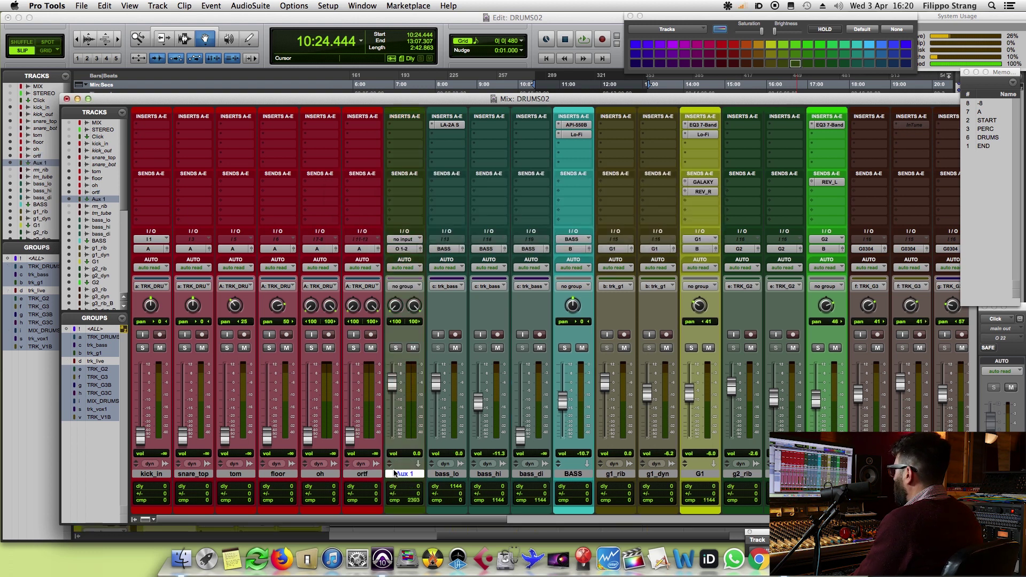
double_click(404, 474)
type("DRUMS")
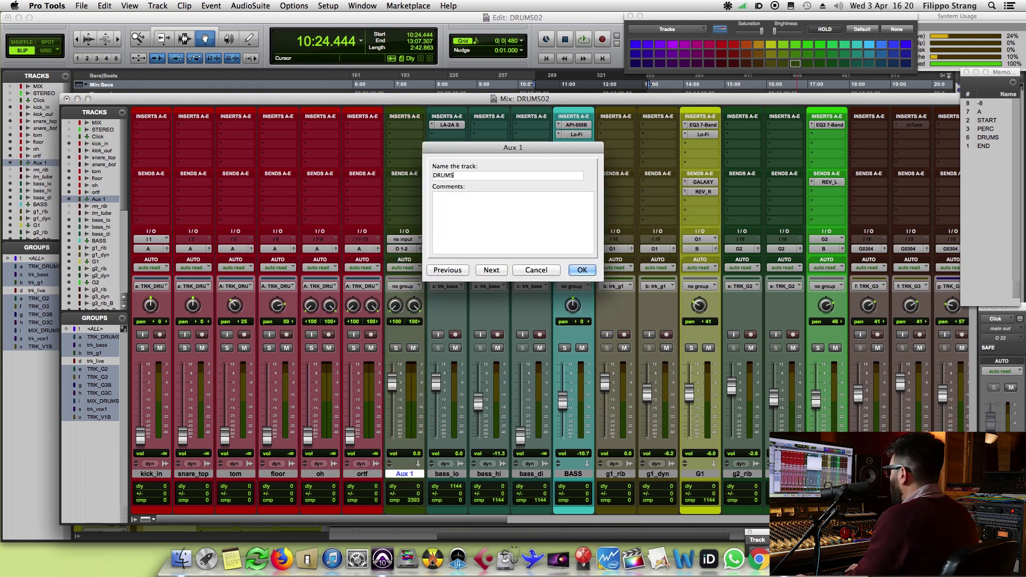
key("Return")
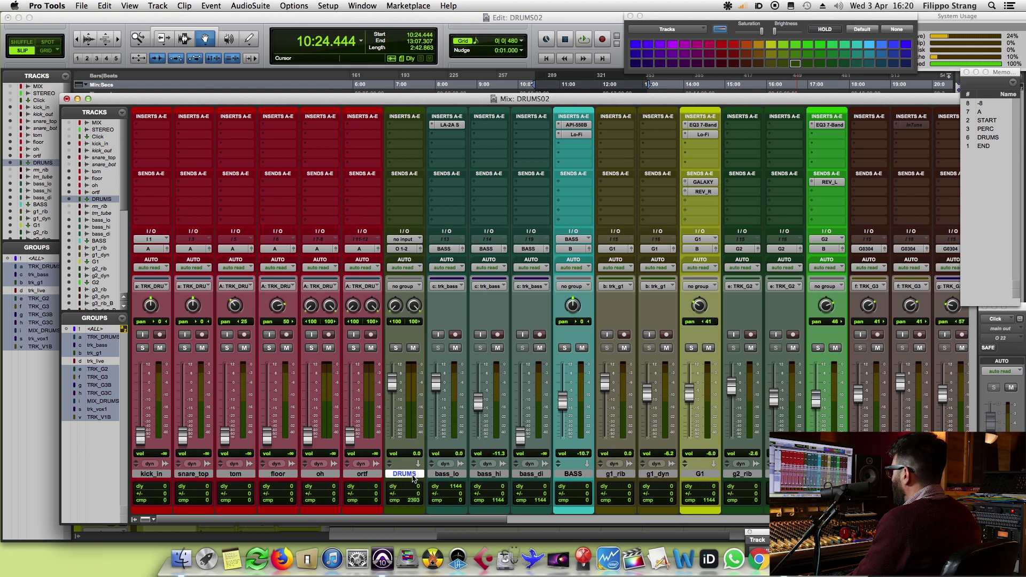
- Colour the DRUMS track dark red and route its output to the A track
left_click(734, 44)
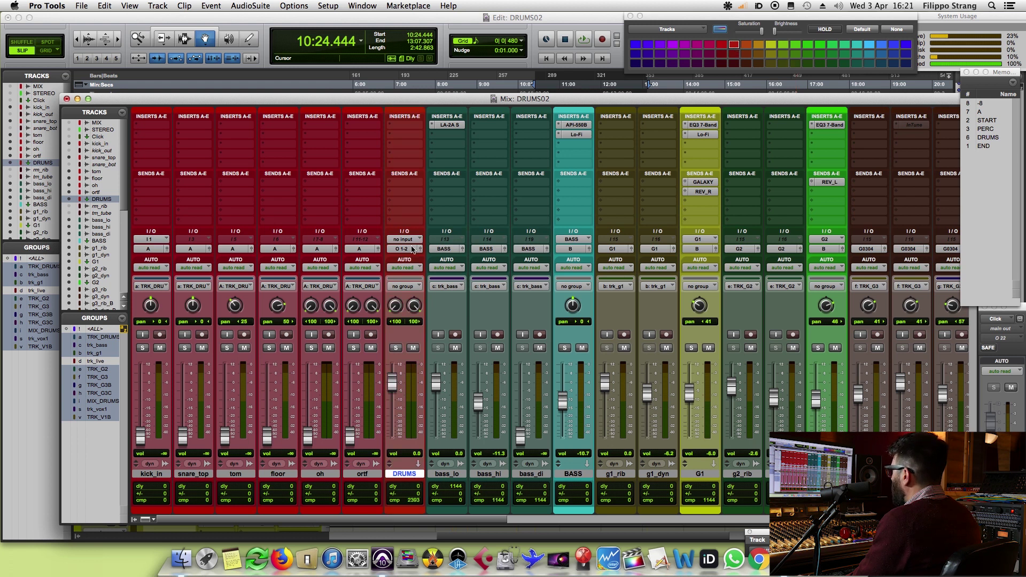
left_click(733, 53)
left_click(401, 249)
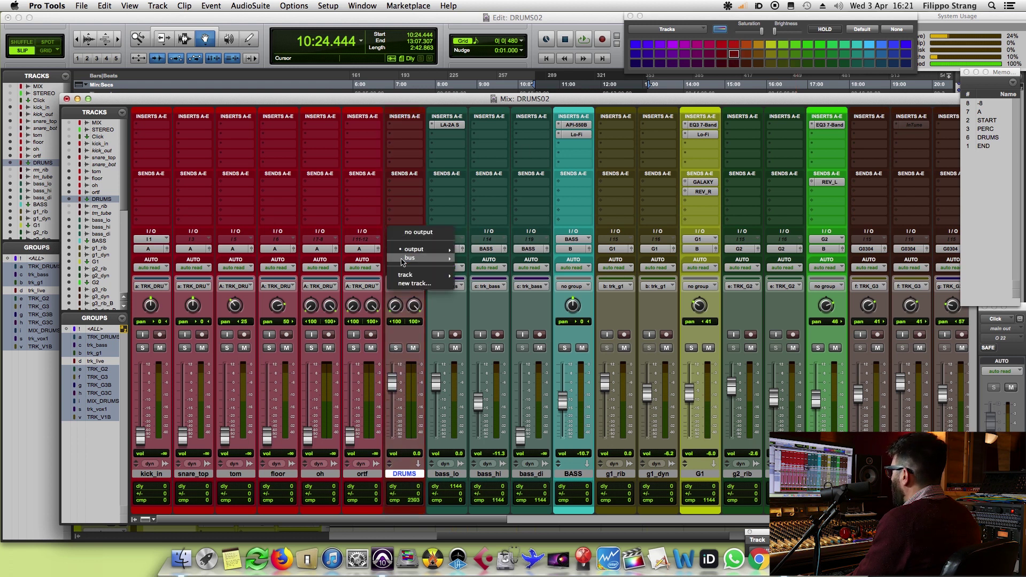
mouse_move(438, 275)
left_click(477, 318)
- Route the outputs of all tracks from kick_in to ortf to the DRUMS track
left_click(161, 475)
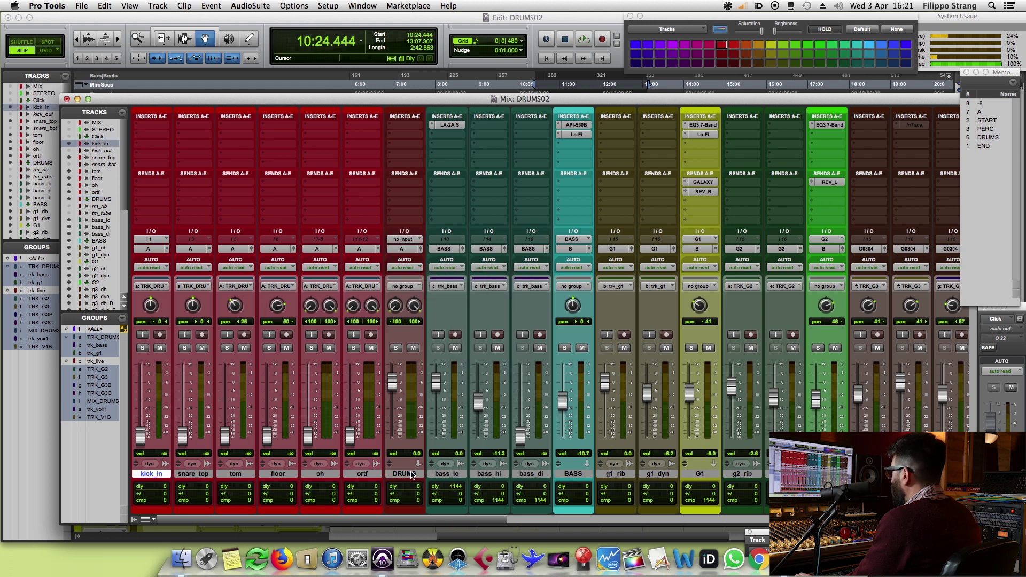
left_click(374, 475, "shift")
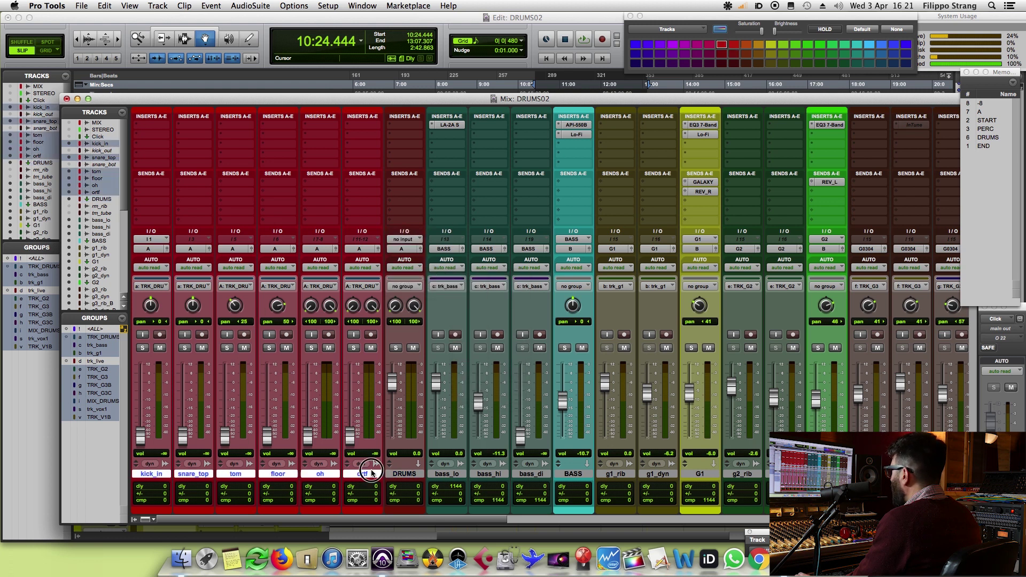
left_click(360, 249)
mouse_move(376, 274)
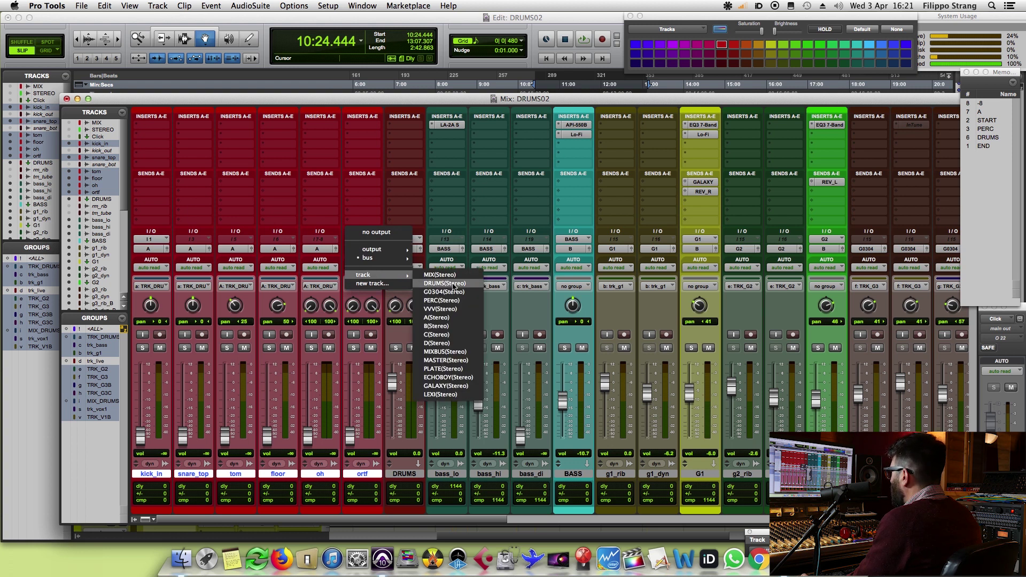
left_click(453, 284)
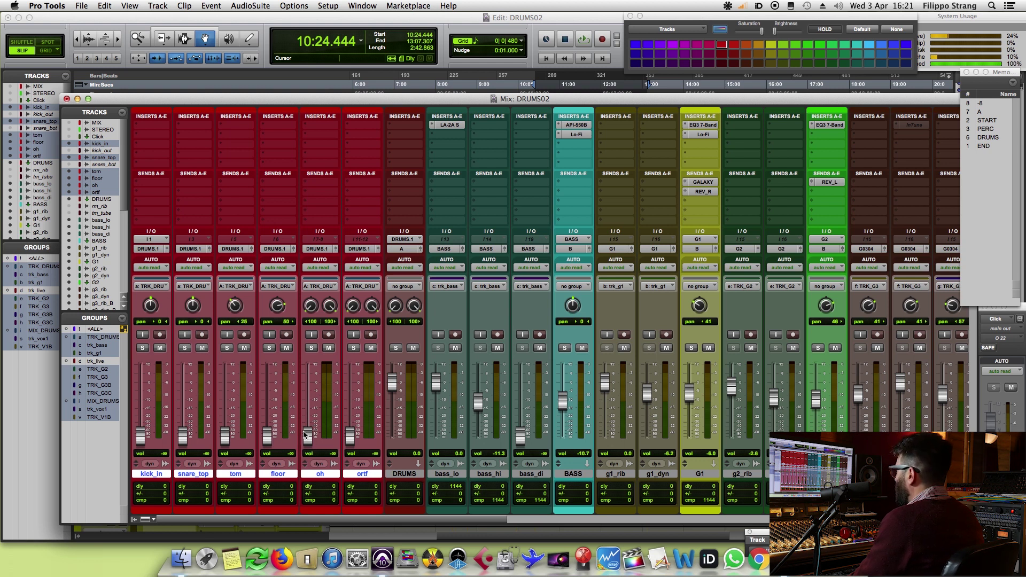
- Solo the drum tracks and, during playback, set the oh fader to -7.7 dB and the ortf fader to -11.7 dB
left_click(313, 349)
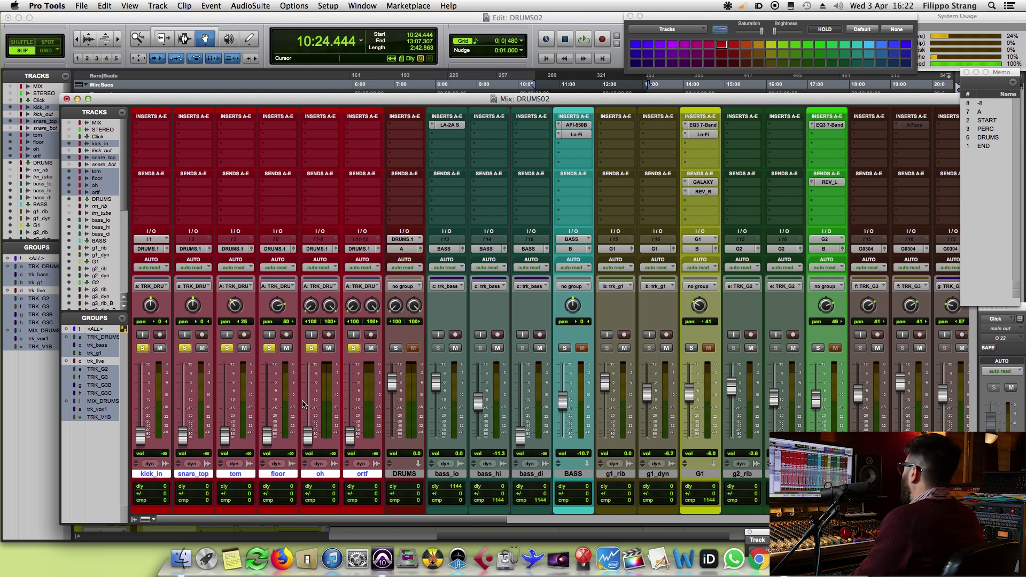
key("space")
left_click_drag(308, 439, 310, 394)
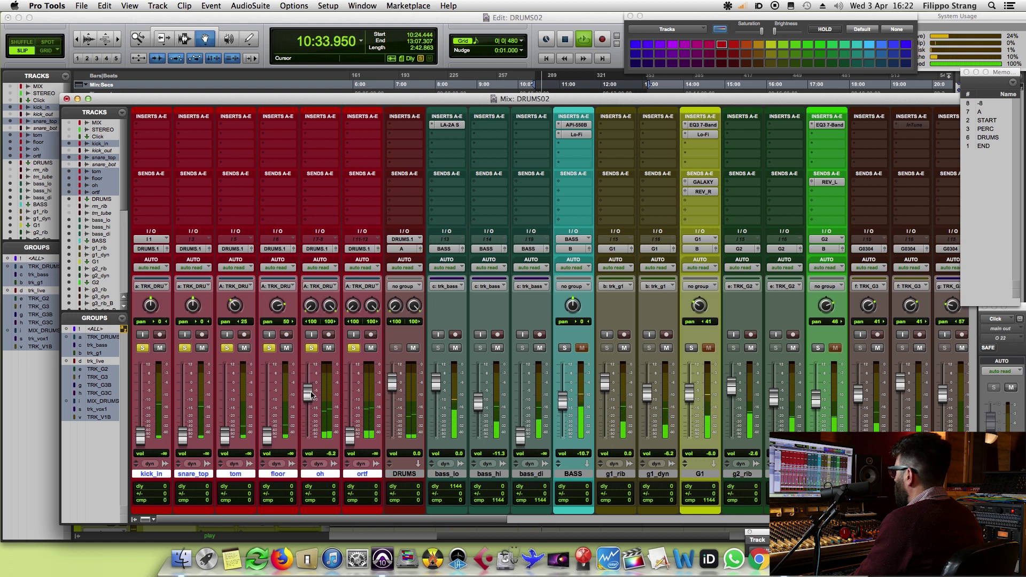
left_click_drag(308, 395, 308, 400)
left_click_drag(350, 439, 348, 407)
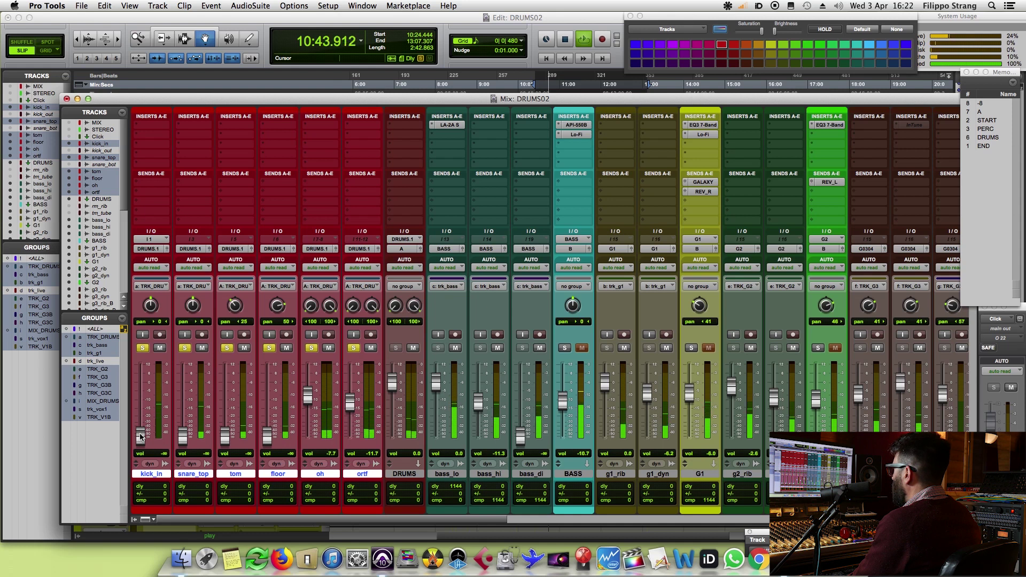
key("space")
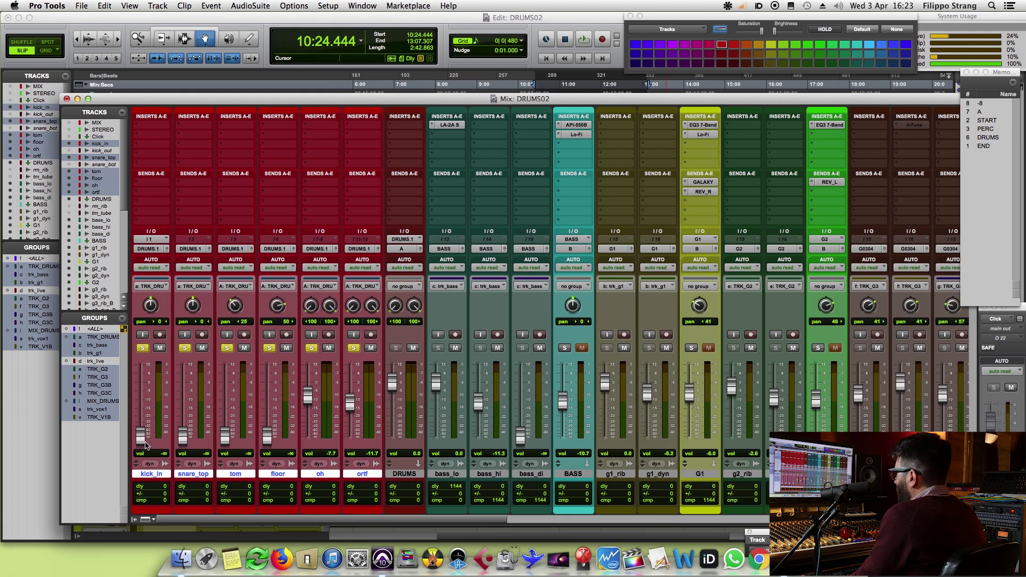
- During playback, set kick_in to -2.2 dB and snare_top to -3.4 dB, briefly muting kick_in to compare
key("space")
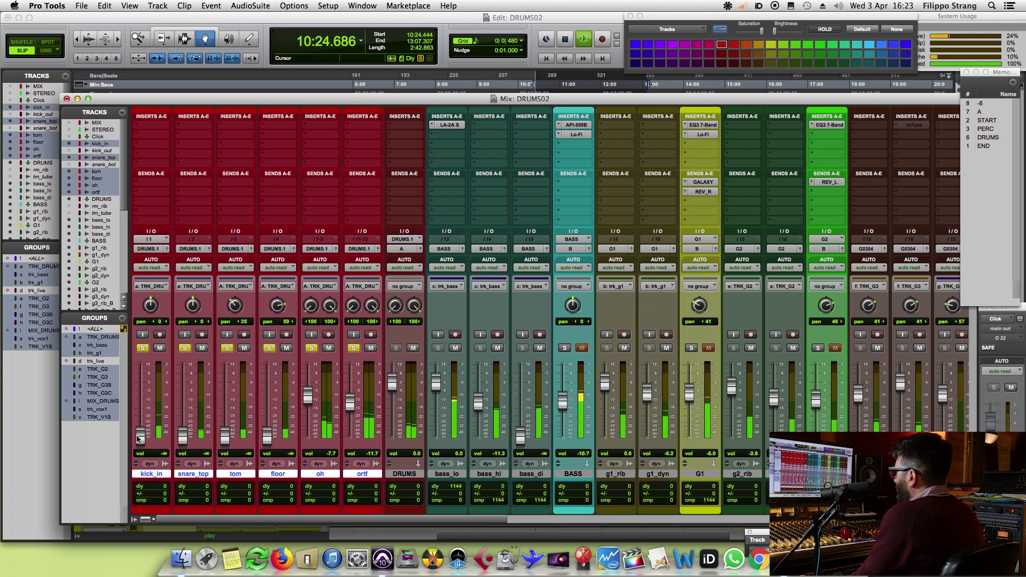
left_click_drag(141, 437, 141, 383)
left_click(163, 349)
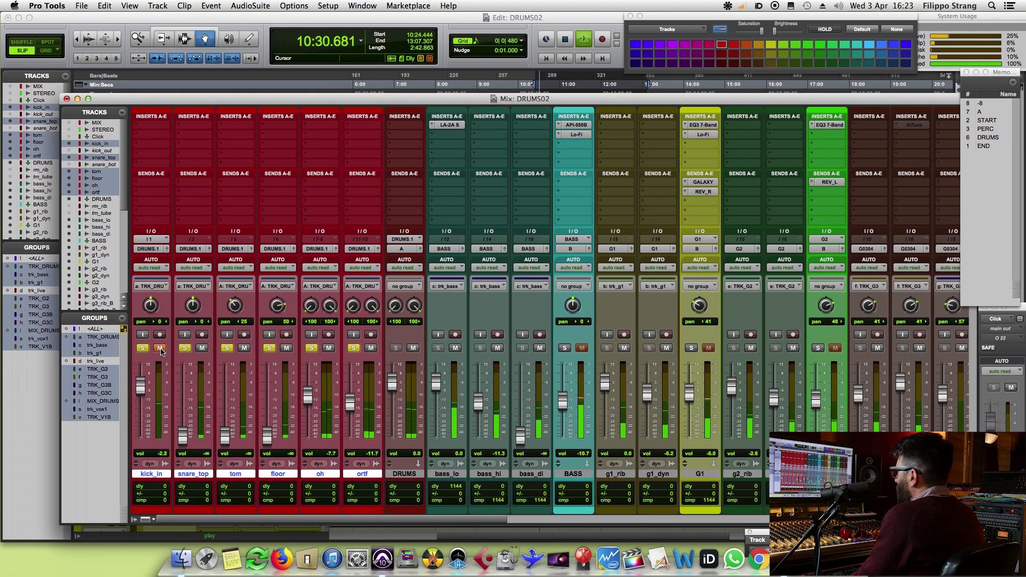
left_click(162, 349)
left_click_drag(181, 443, 179, 391)
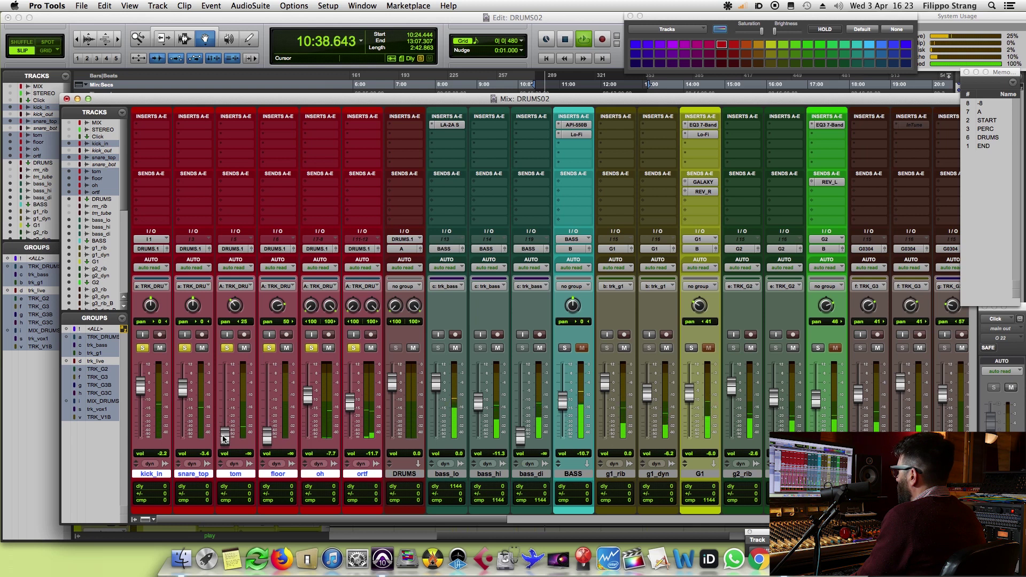
- Set the tom fader to -4.9 dB and the floor fader to -4.3 dB, briefly muting snare_top to compare
left_click_drag(224, 439, 224, 394)
left_click_drag(267, 437, 266, 396)
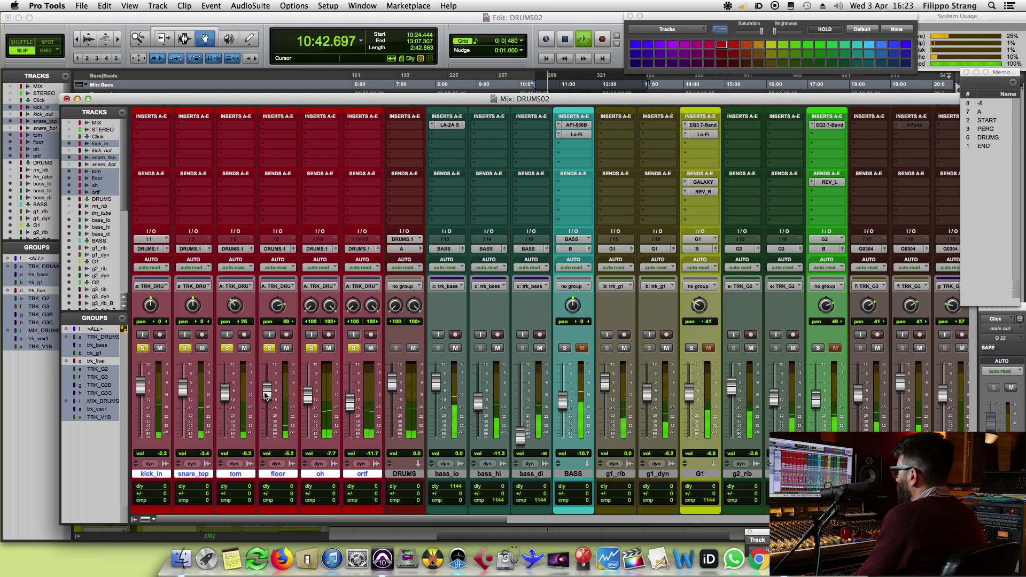
left_click_drag(269, 396, 269, 392)
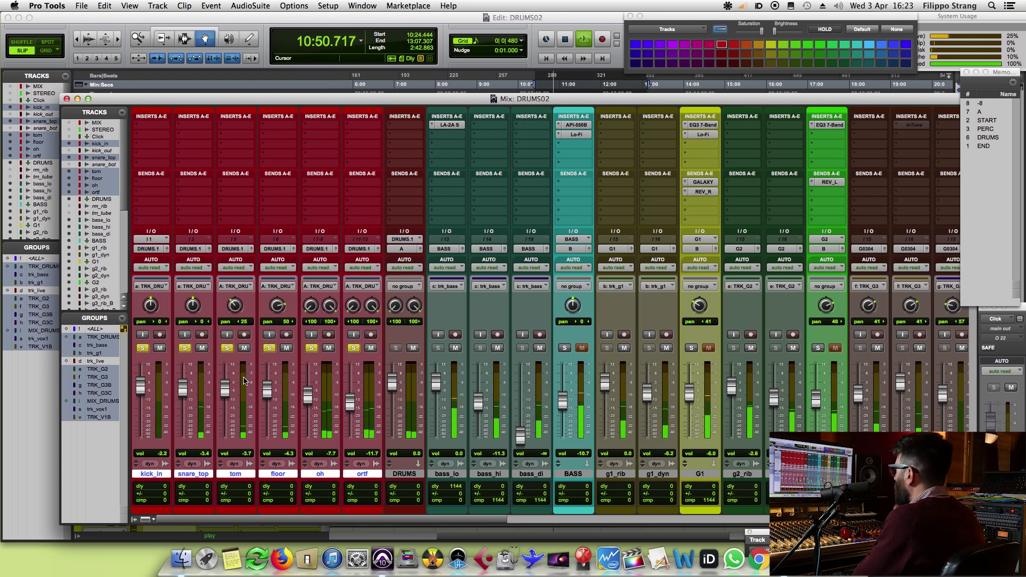
left_click(202, 349)
left_click(202, 348)
left_click_drag(225, 389, 225, 395)
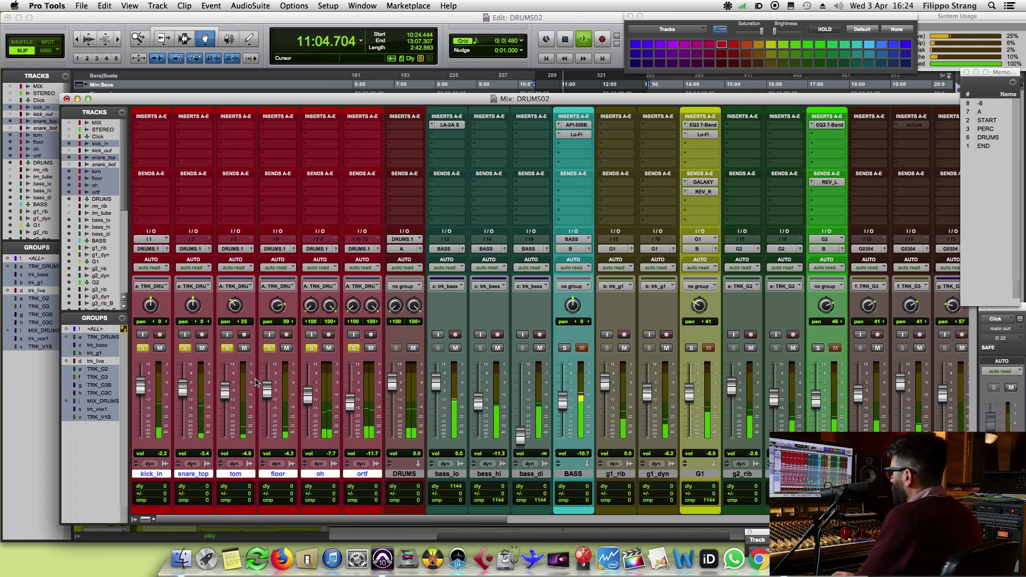
key("space")
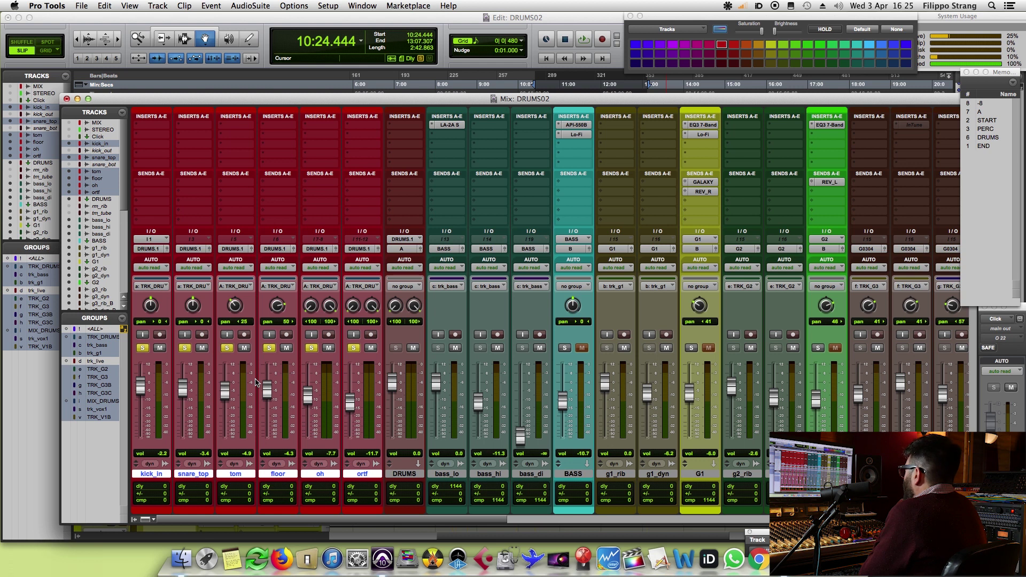
- Turn off the solo on the drum tracks and play them back within the full mix
left_click(354, 348)
key("space")
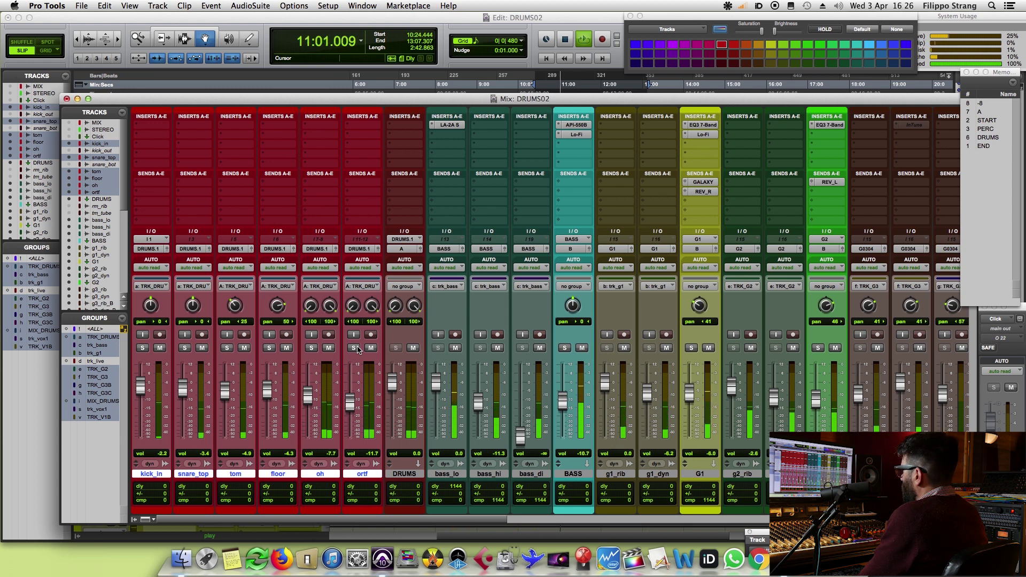
key("space")
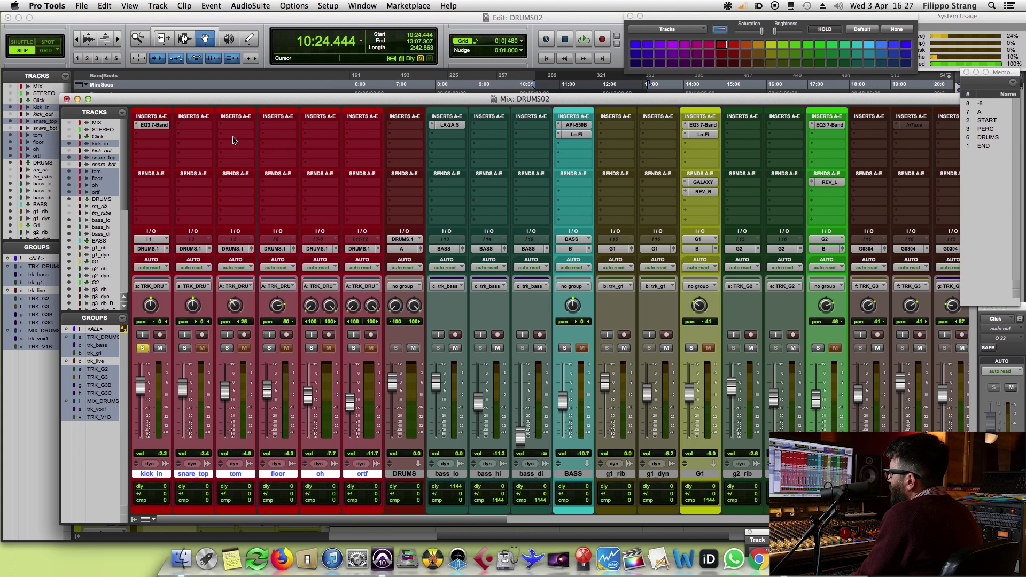
- In the kick_in track's EQ3 7-Band, boost the low-mid band to 15.8 dB with Q 4.73 at 208.5 Hz during playback
left_click(154, 125)
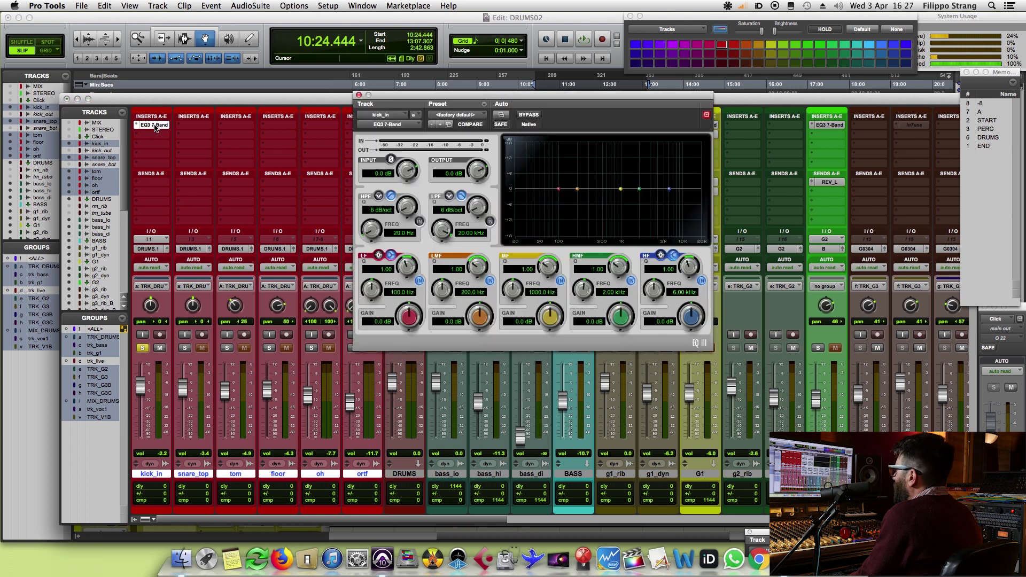
key("space")
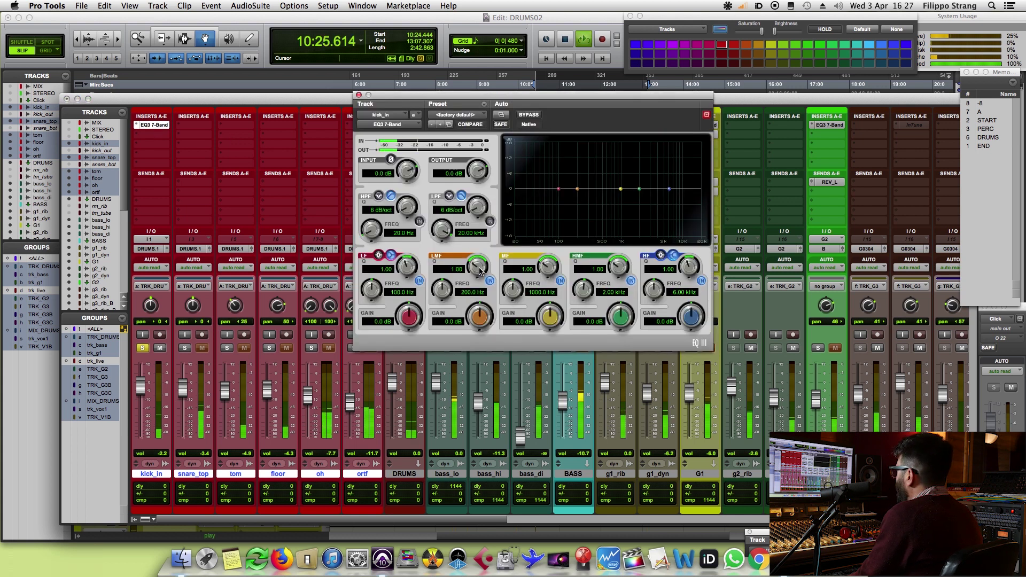
left_click_drag(479, 261, 478, 231)
left_click_drag(476, 312, 439, 289)
key("space")
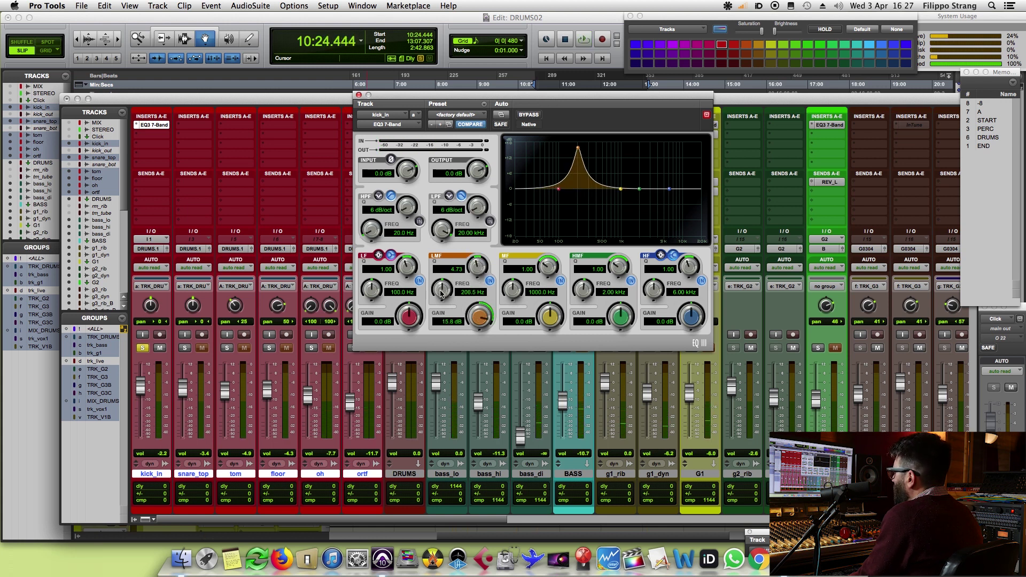
- Sweep the kick_in EQ's low-mid band to 289.6 Hz during playback and cut its gain to -6.3 dB
key("space")
mouse_move(441, 293)
left_mouse_down()
mouse_move(448, 243)
mouse_move(438, 328)
mouse_move(440, 289)
left_mouse_up()
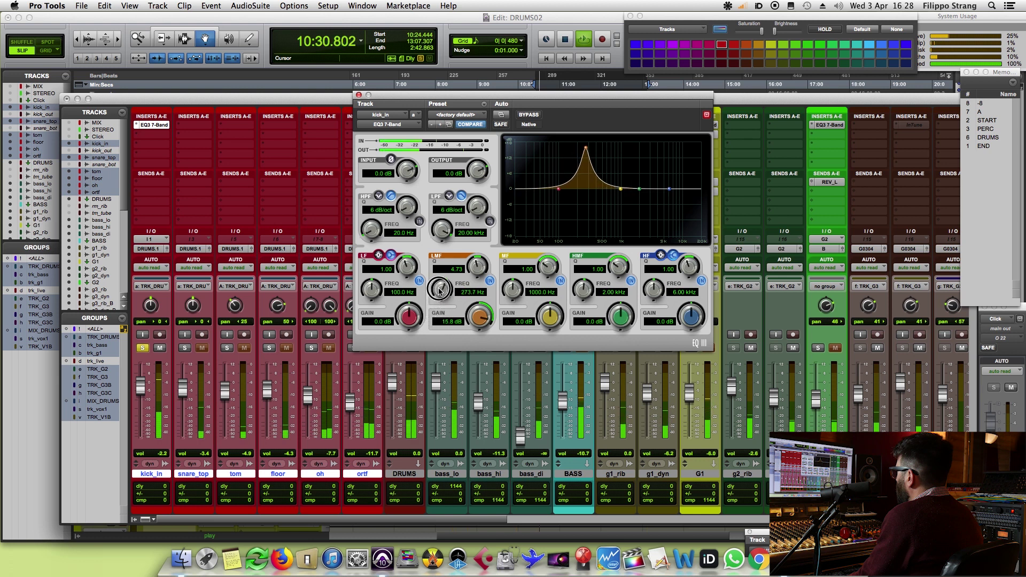
left_click_drag(450, 289, 475, 366)
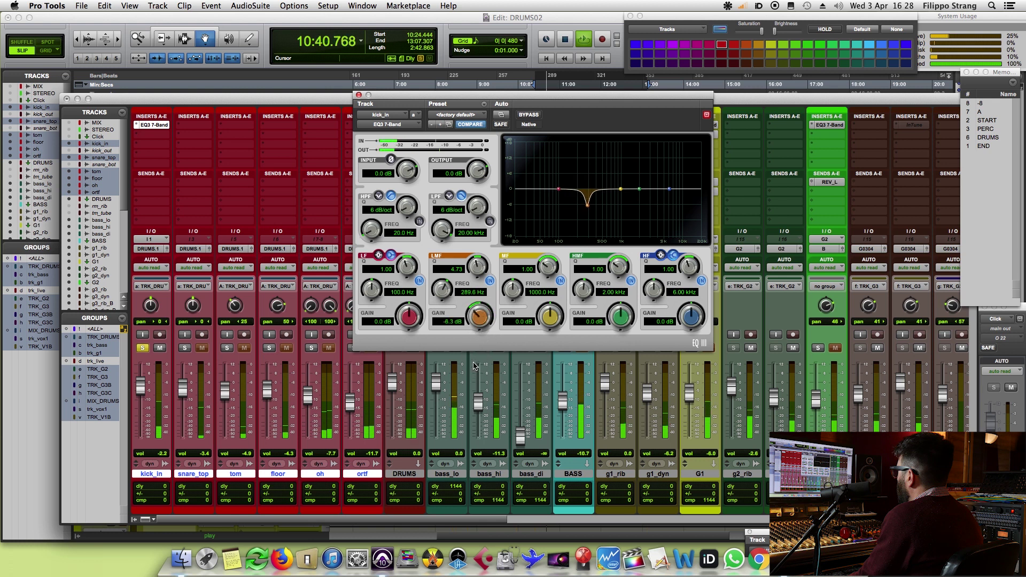
- Compare the kick_in EQ bypassed and active, set its low-mid gain to -6.0 dB, and close the plug-in
left_click(528, 117)
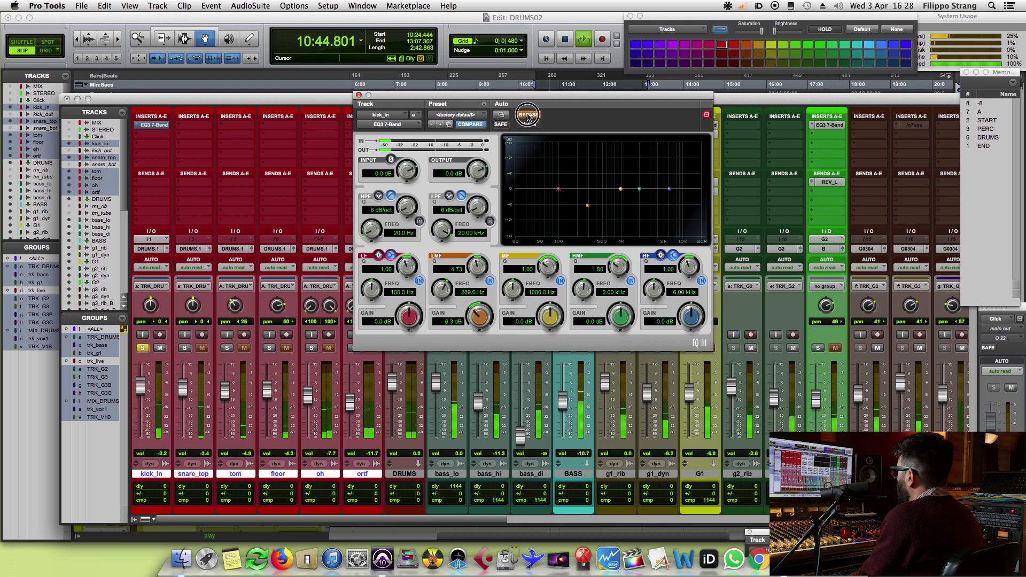
left_click(527, 116)
key("space")
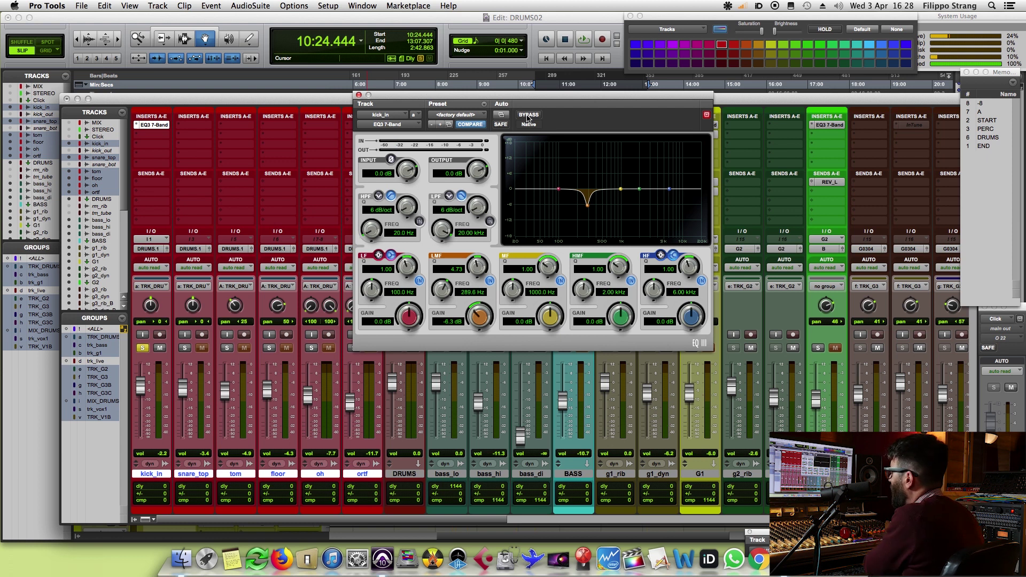
left_click_drag(470, 324, 473, 324)
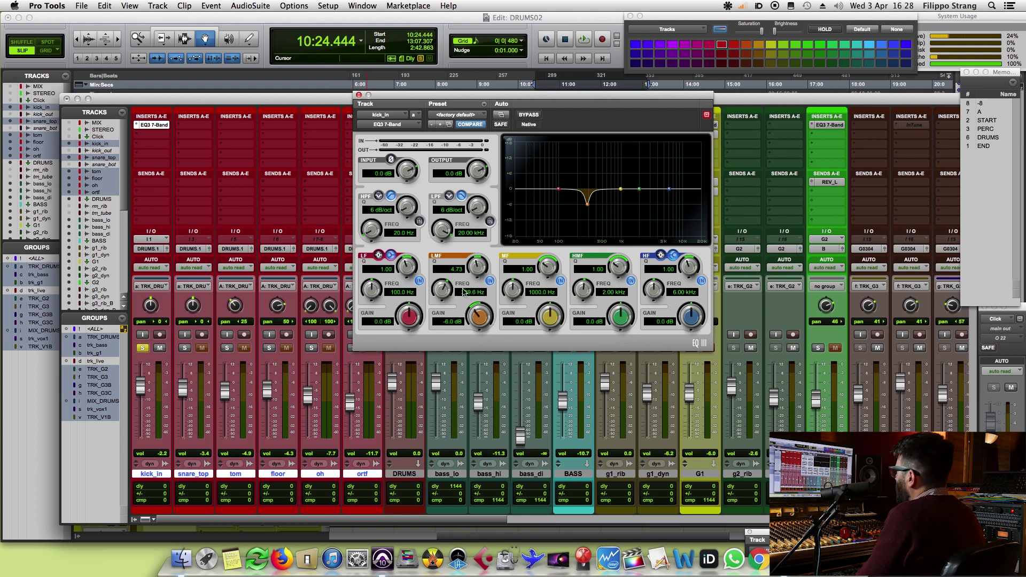
left_click(359, 96)
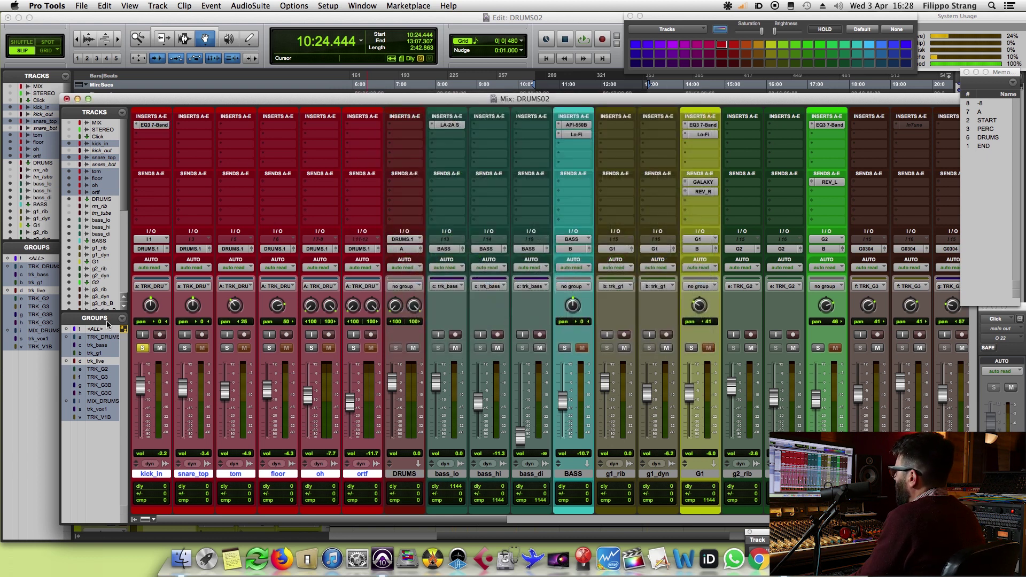
- Solo snare_top instead of kick_in, start playback and insert EQ3 7-Band (mono) on the snare_top track
left_click(144, 351)
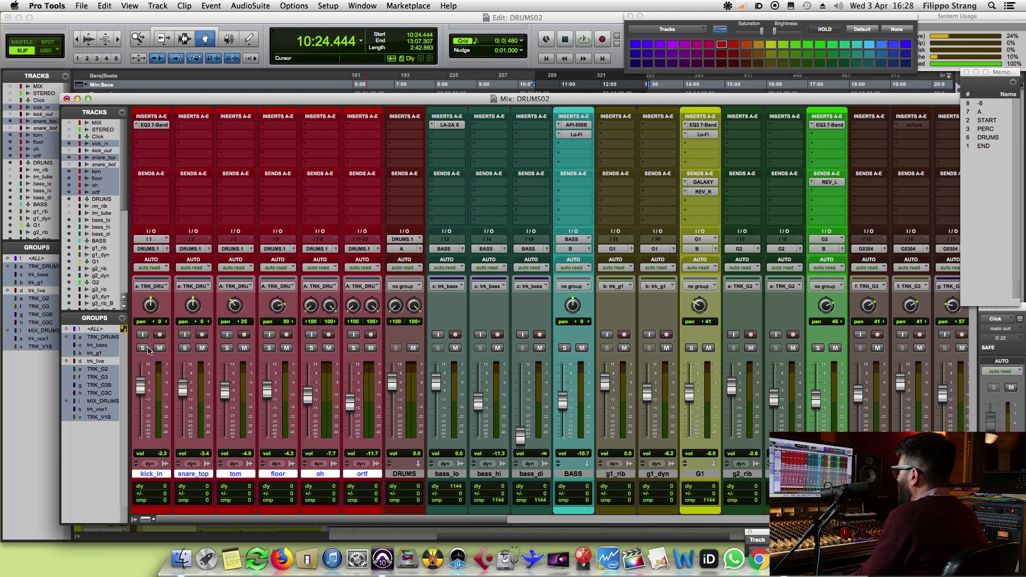
left_click(185, 350)
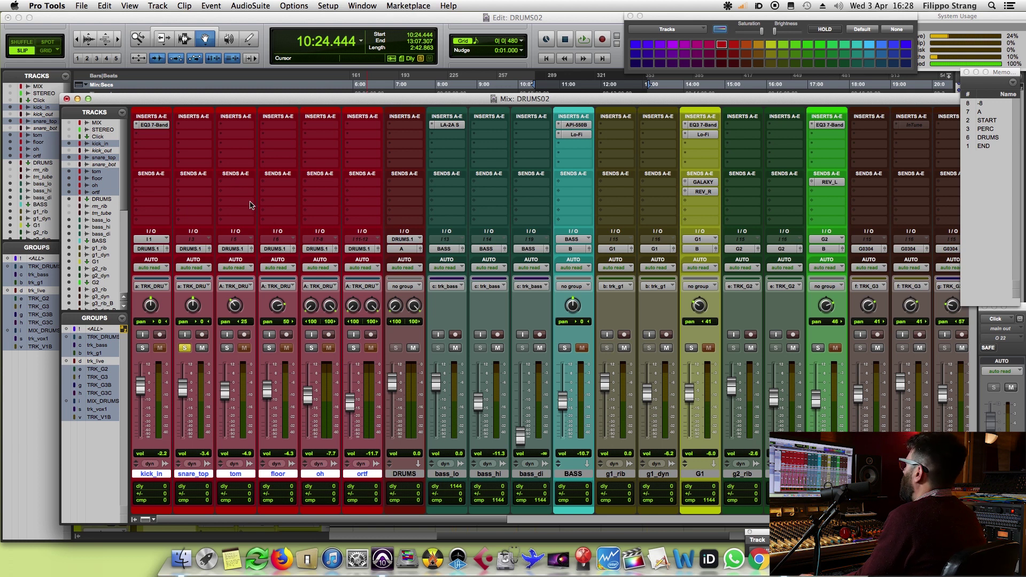
key("space")
left_click(194, 126)
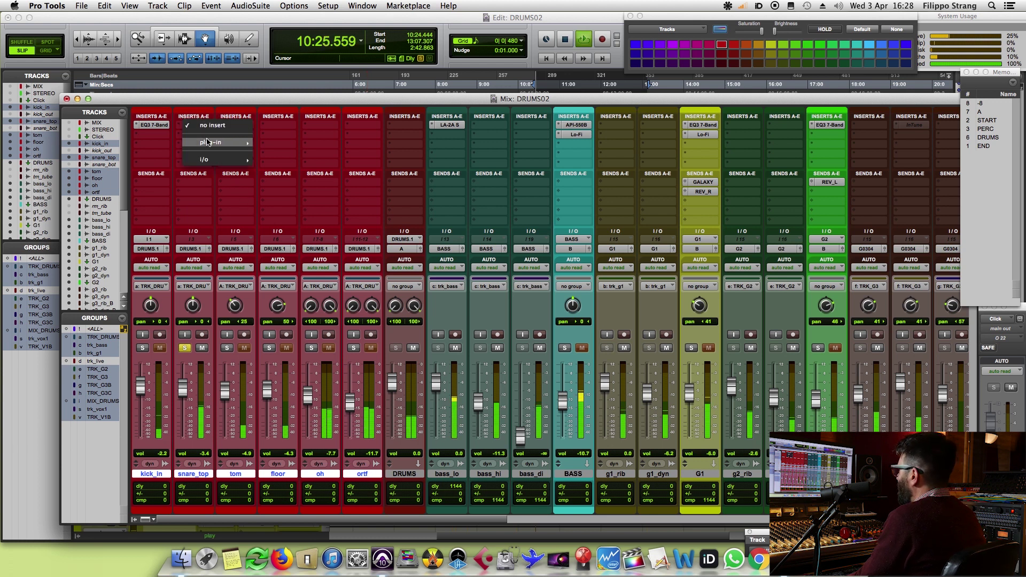
mouse_move(214, 142)
mouse_move(288, 279)
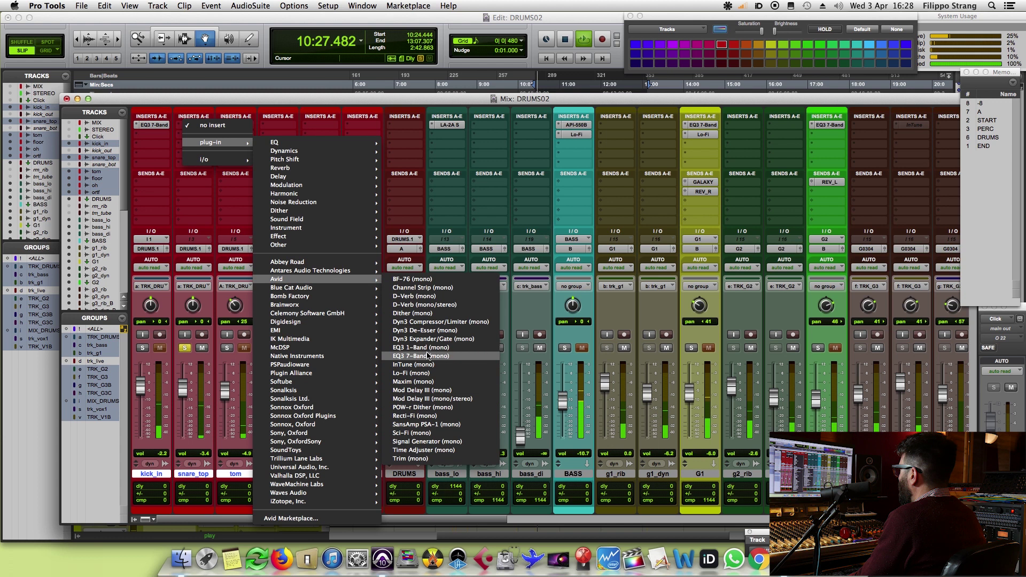
left_click(486, 300)
- Cut the snare_top EQ's low-mid band to -5.4 dB with Q 4.22 at 393.2 Hz, close the plug-in and unsolo the track
left_click_drag(476, 266, 476, 237)
left_click_drag(480, 310, 436, 267)
left_click_drag(479, 316, 479, 374)
left_click_drag(479, 374, 480, 378)
key("space")
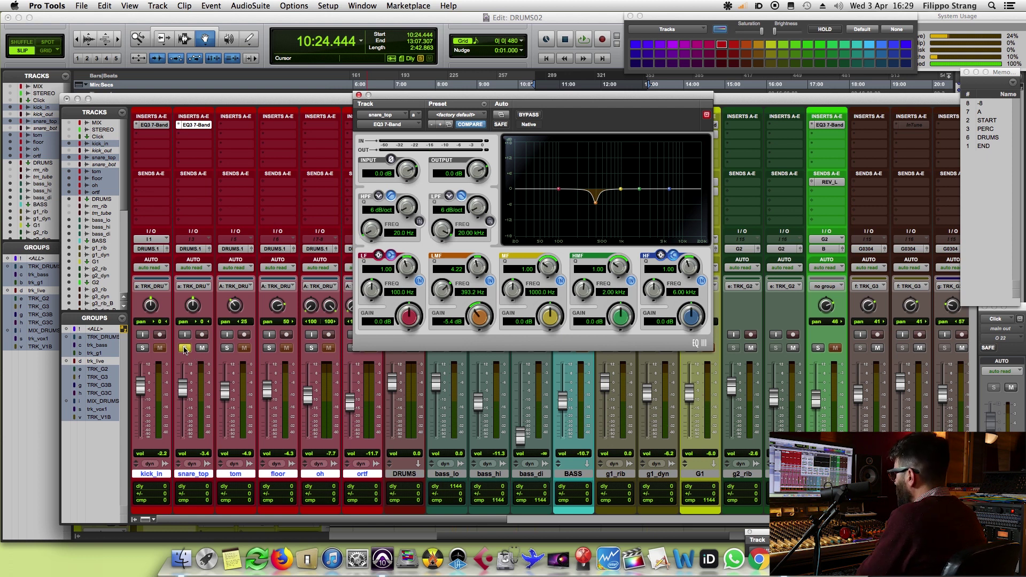
left_click(359, 95)
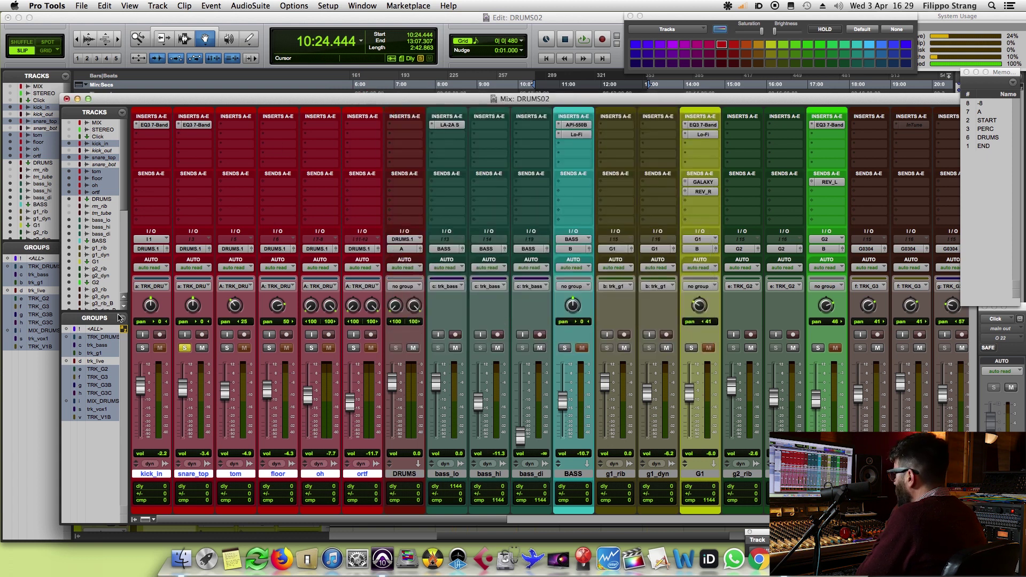
left_click(185, 349)
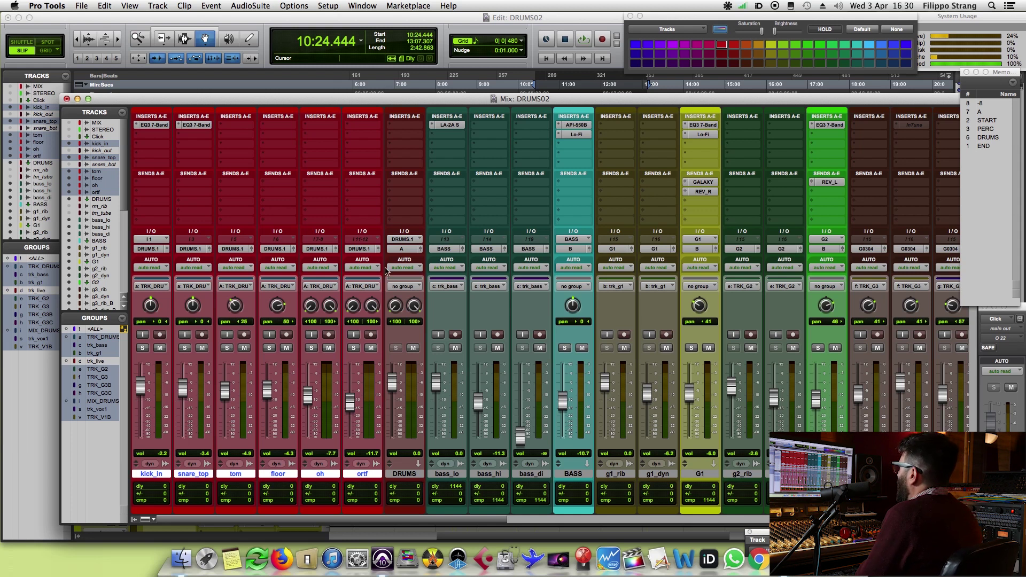
- Insert EQ3 7-Band (stereo) on the oh track and enable its high-pass filter at 18 dB/oct
left_click(330, 125)
mouse_move(342, 145)
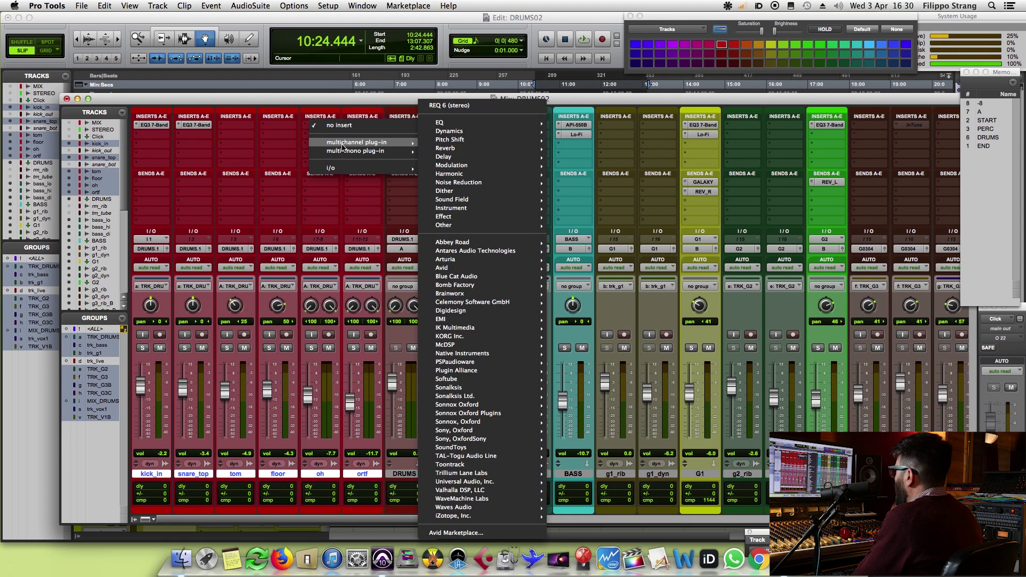
mouse_move(471, 268)
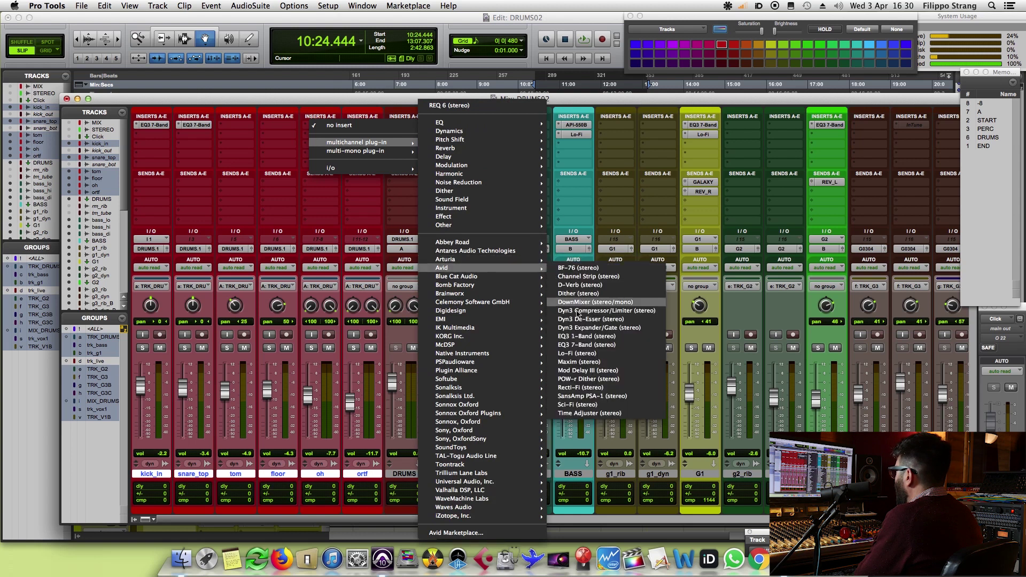
left_click(588, 345)
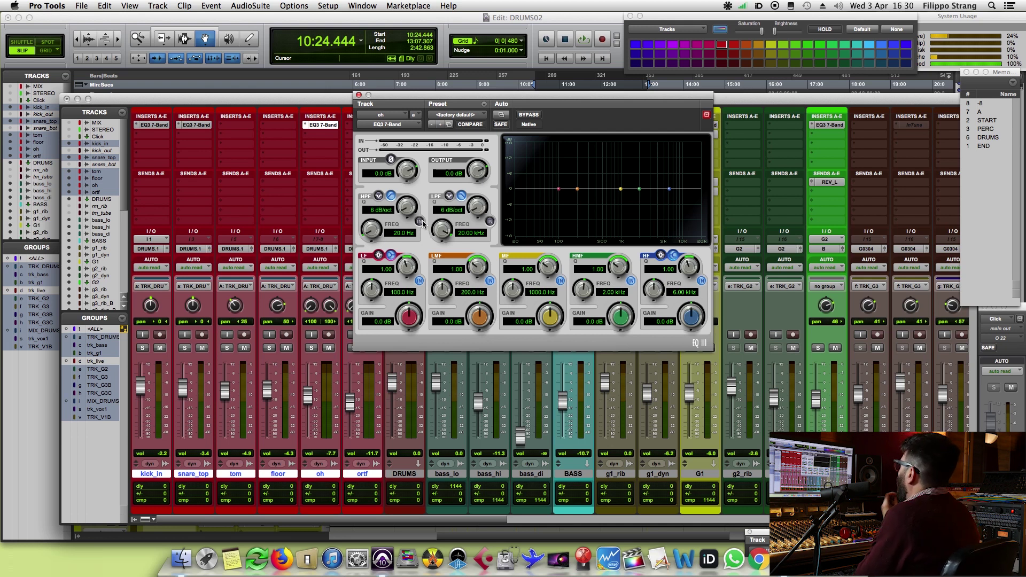
left_click(419, 223)
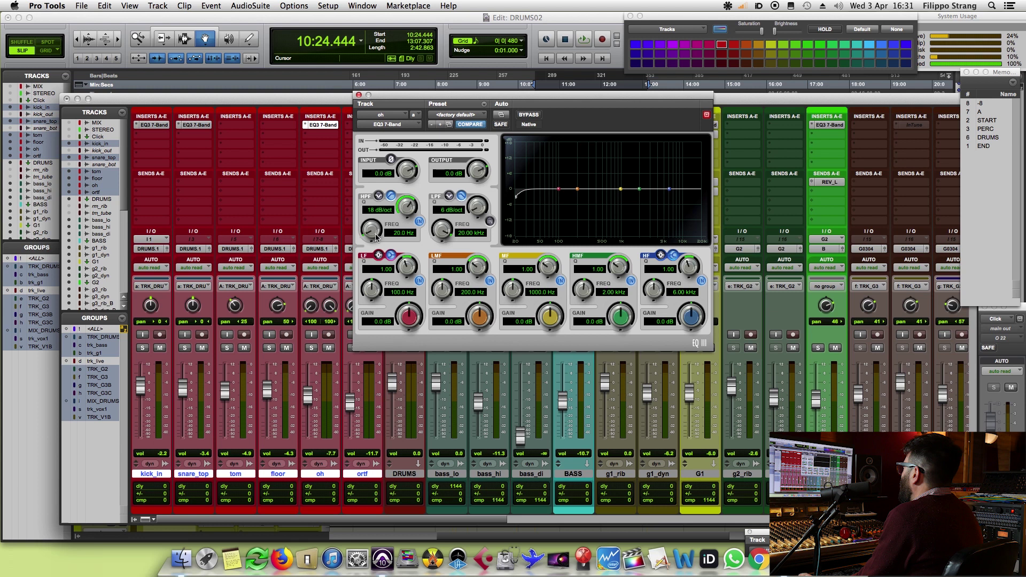
- Play the oh track soloed on its own and raise its EQ high-pass frequency to 95.0 Hz
key("space")
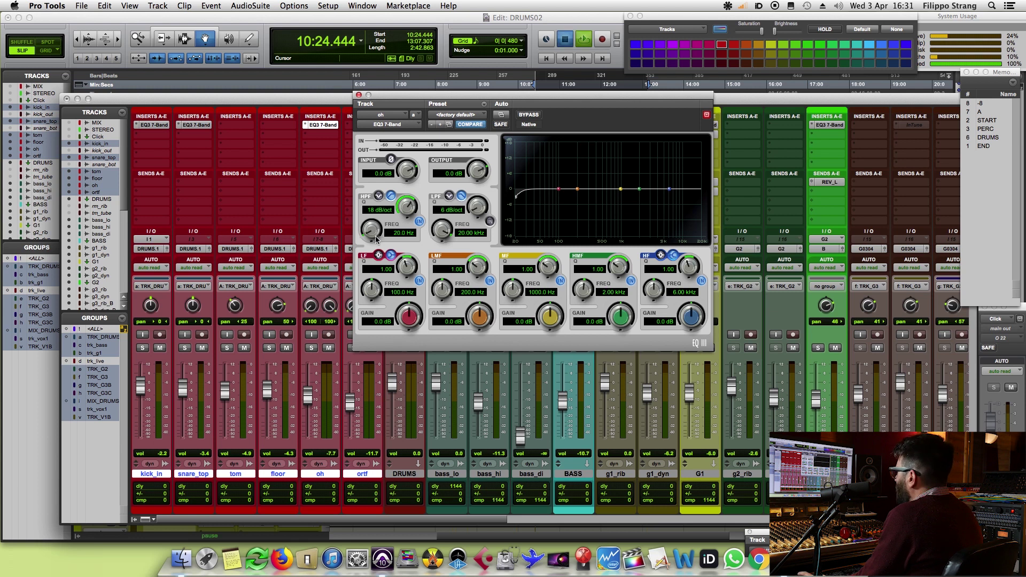
left_click(314, 348)
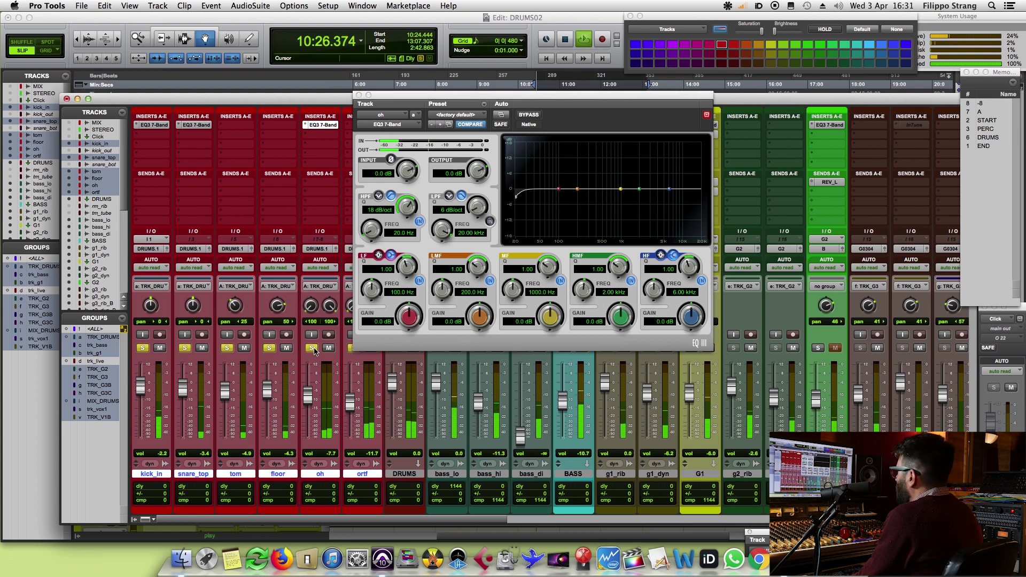
left_click(314, 348, "ctrl")
left_click_drag(377, 236, 364, 210)
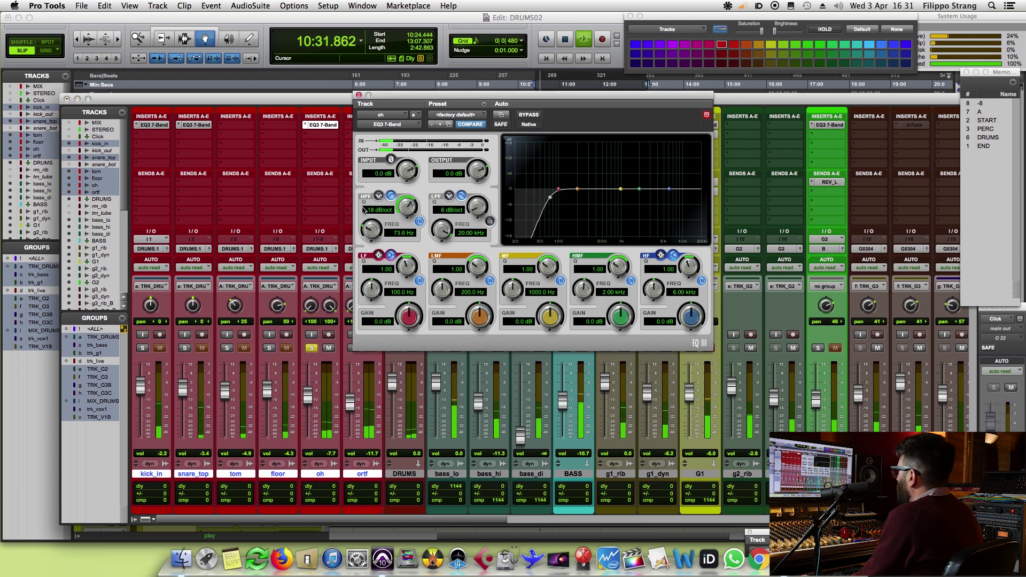
left_click(419, 222)
left_click_drag(372, 224, 372, 219)
- Compare the oh EQ's high-pass filter off and on during playback, leave it on and close the plug-in
left_click(417, 222)
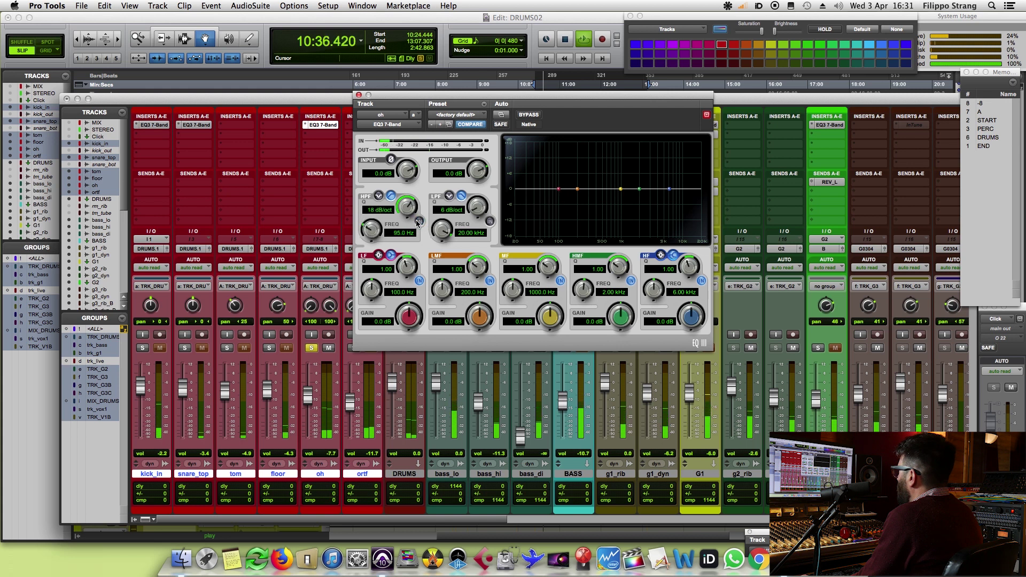
left_click(419, 221)
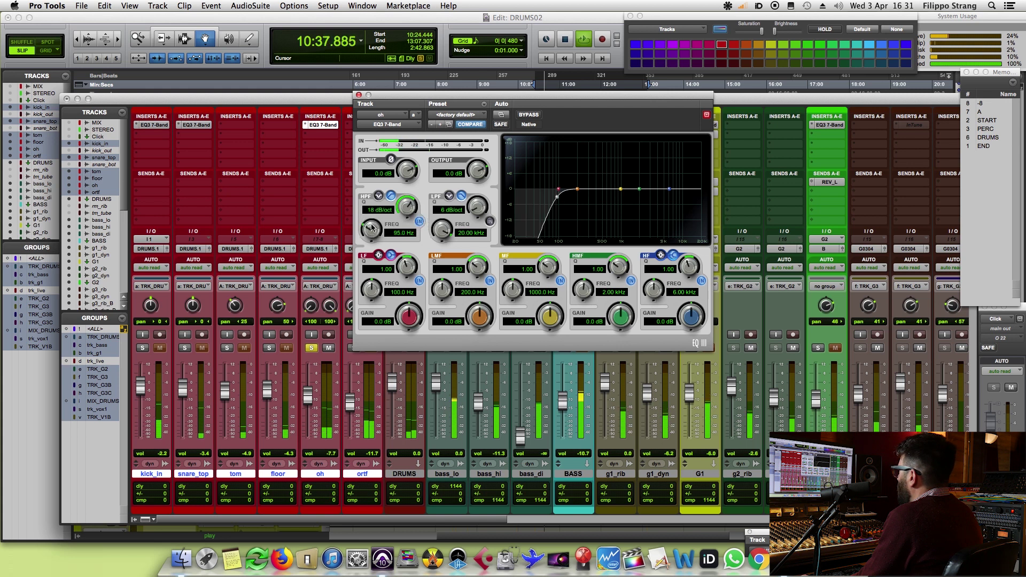
left_click(358, 95)
left_click(320, 127)
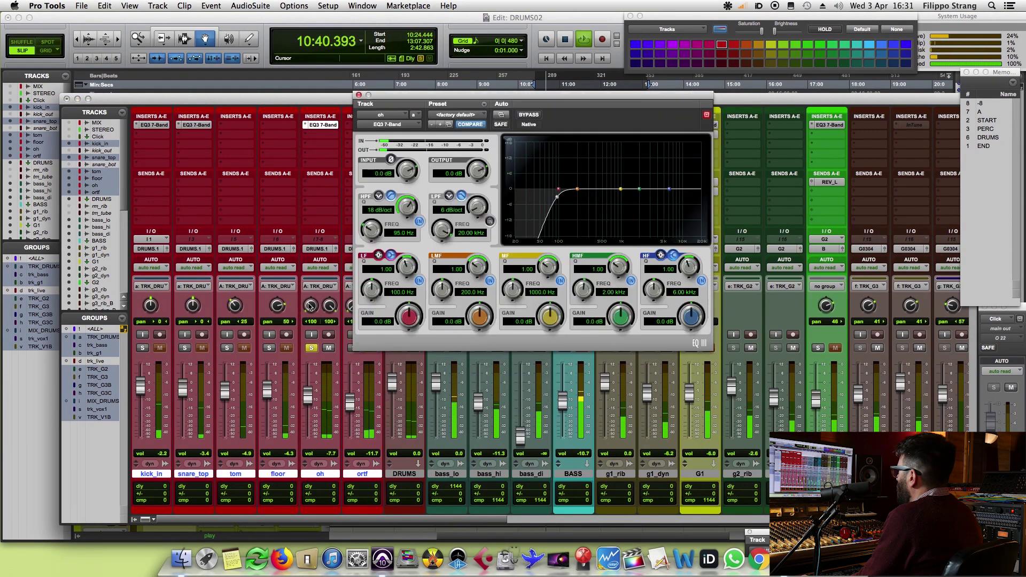
key("space")
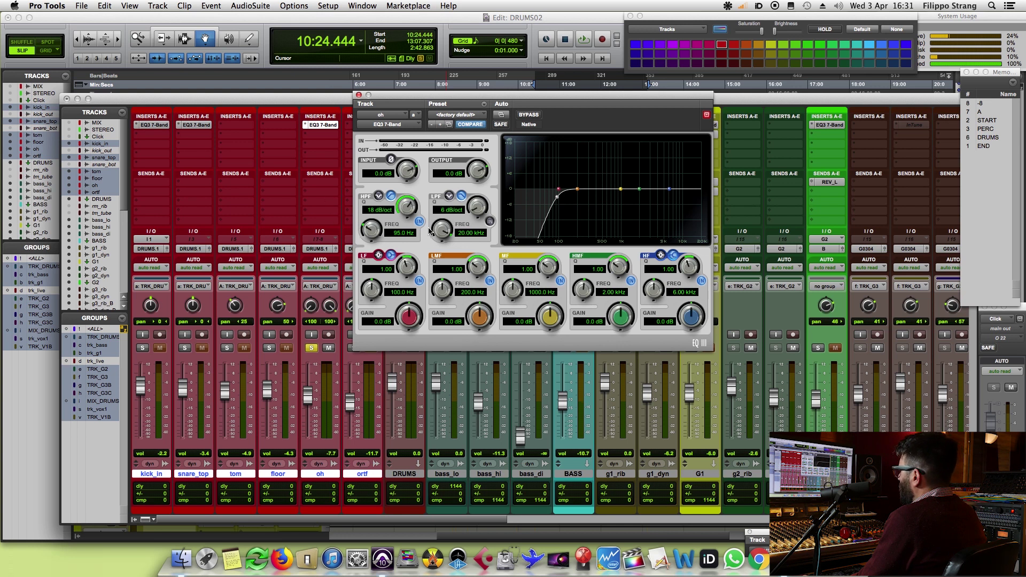
left_click(358, 96)
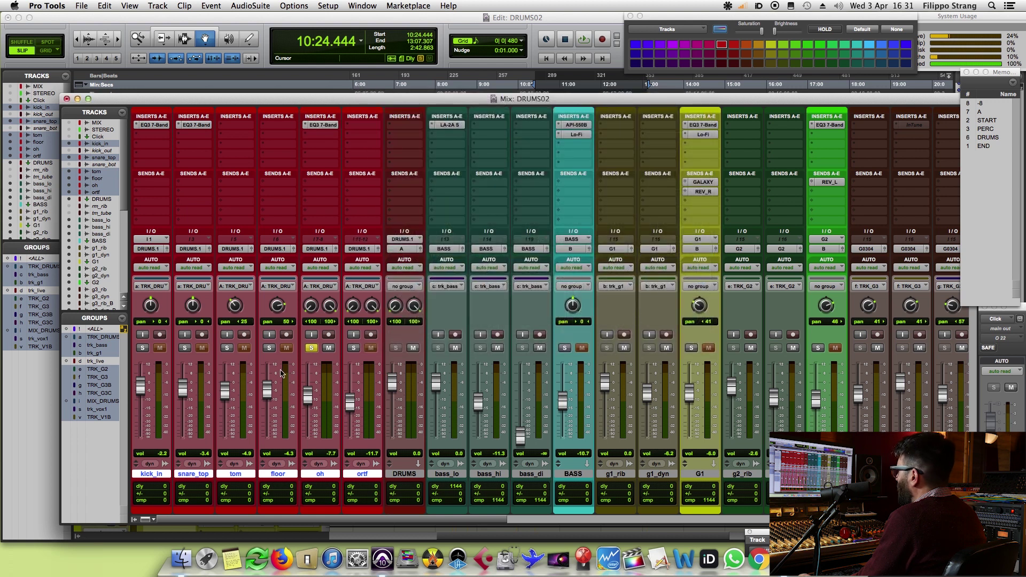
- Solo ortf instead of oh and, during playback, insert EQ3 7-Band (stereo) on it with the high-pass filter at 18 dB/oct
left_click(312, 348)
left_click(353, 348)
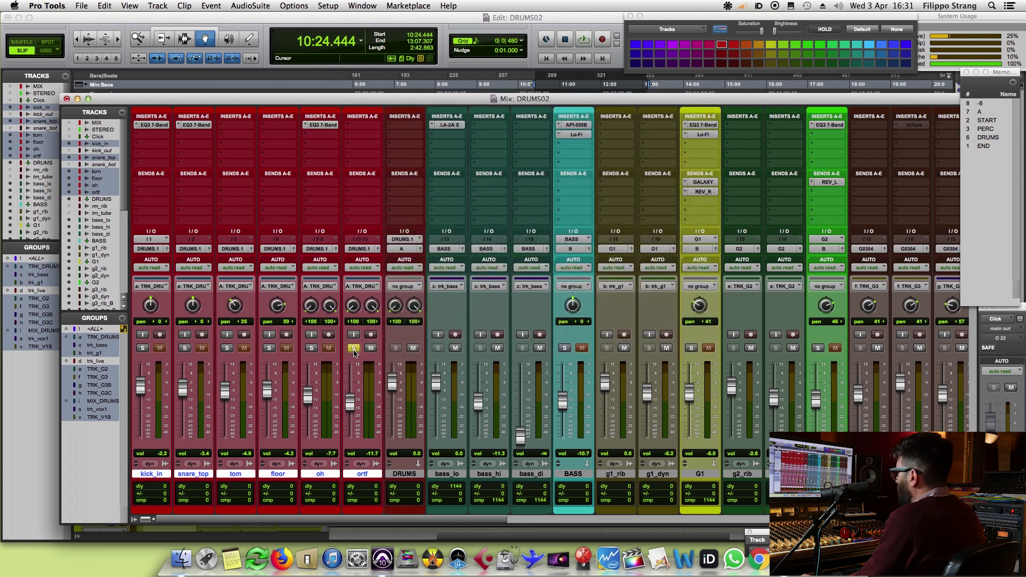
key("space")
left_click(363, 125)
mouse_move(406, 144)
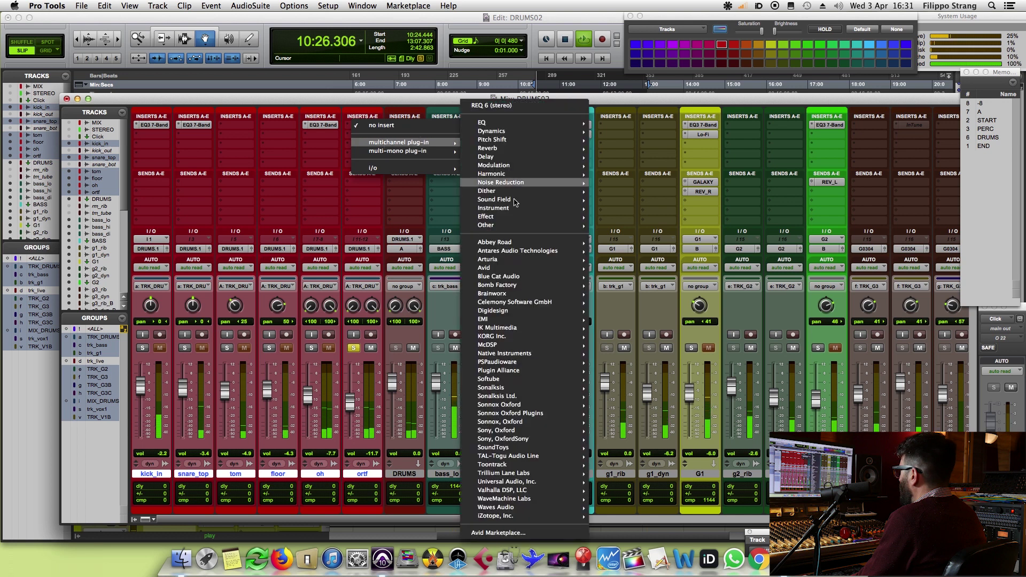
mouse_move(513, 268)
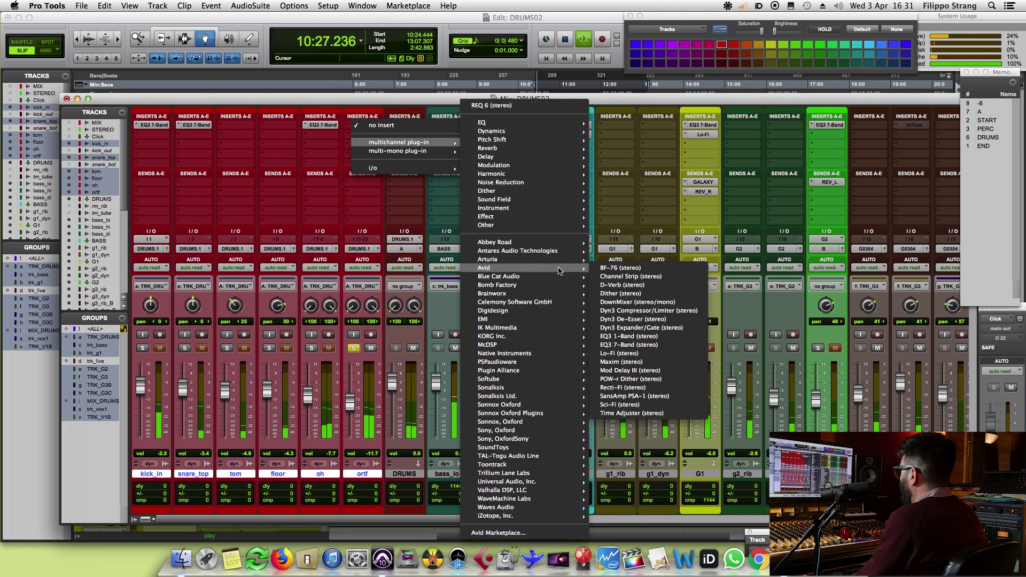
left_click(626, 346)
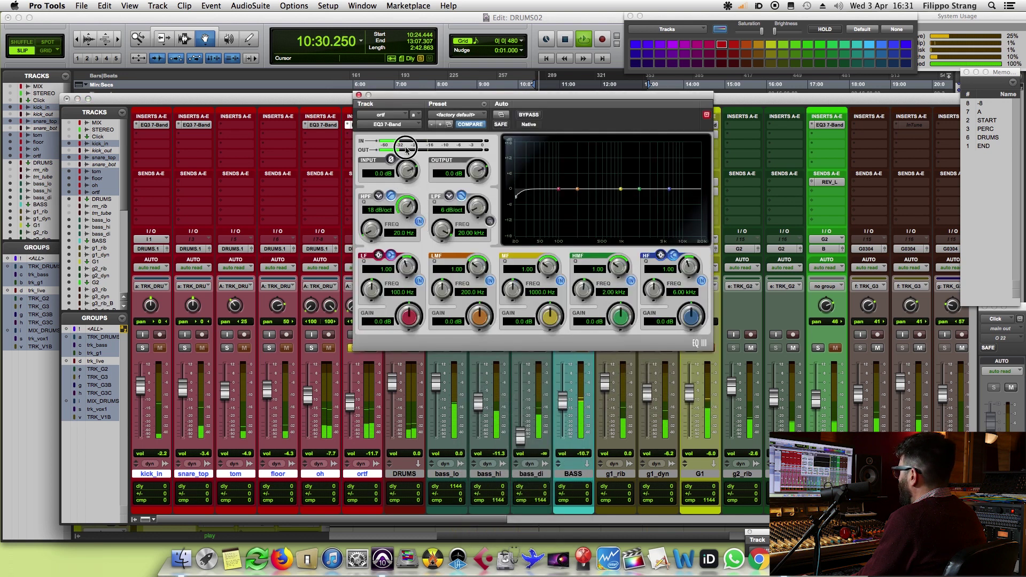
- Set the ortf EQ's high-pass frequency to 155.7 Hz during playback, stop, and close the plug-in
left_click_drag(373, 229, 373, 195)
left_click_drag(369, 237, 368, 229)
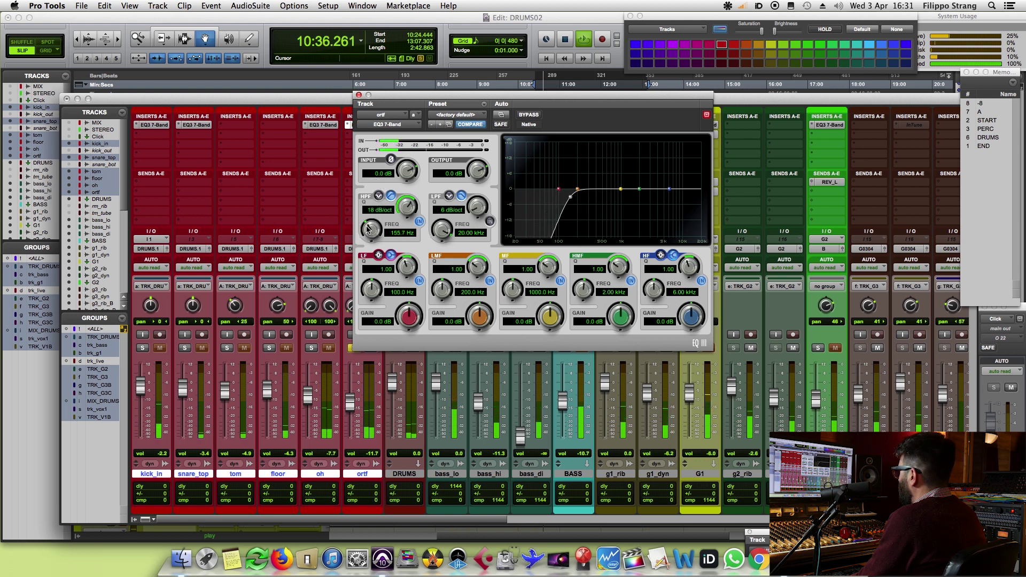
key("space")
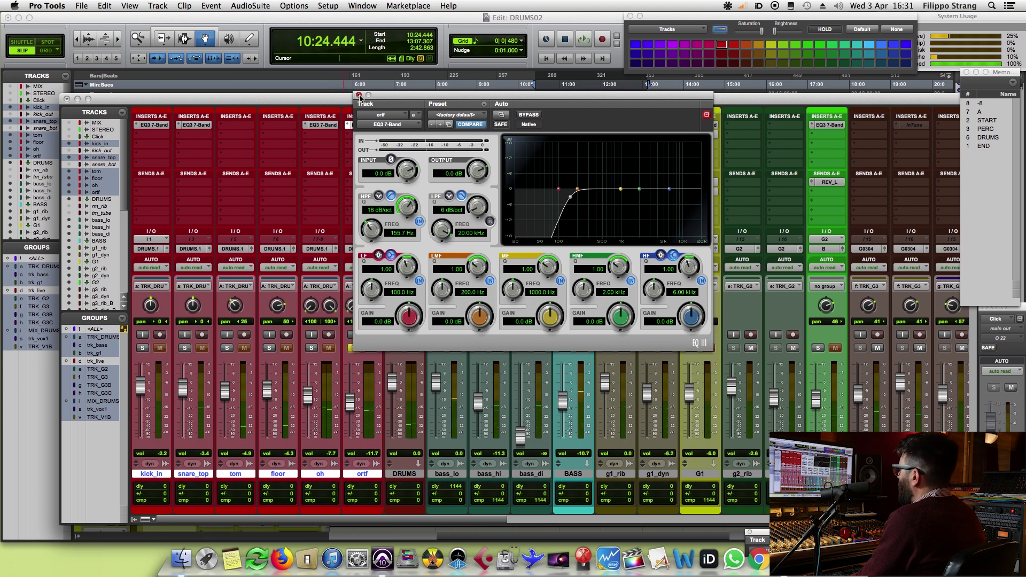
left_click(359, 96)
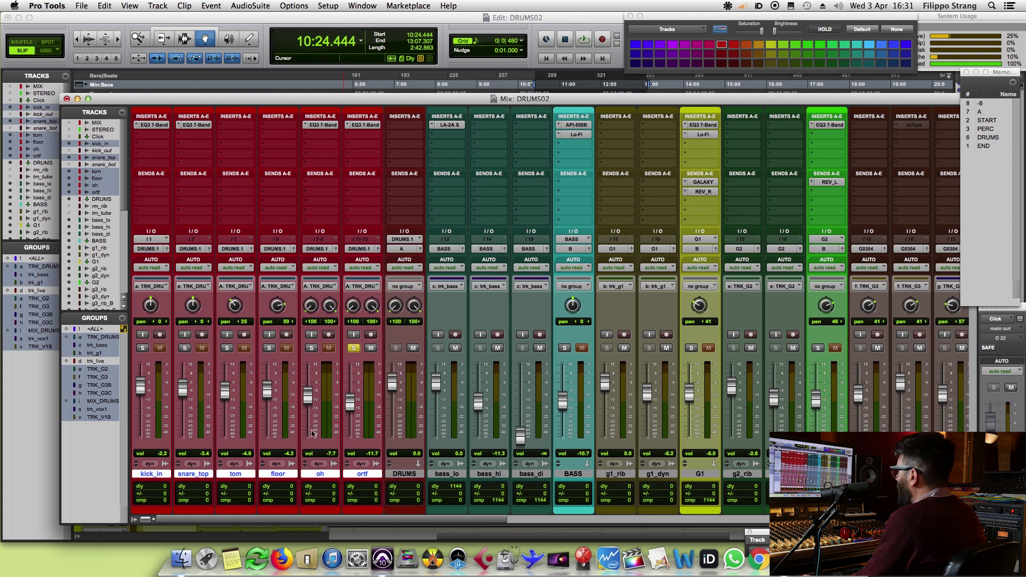
- Solo all the drum tracks from kick_in to ortf and play them back with their EQs bypassed and active
left_click(307, 348)
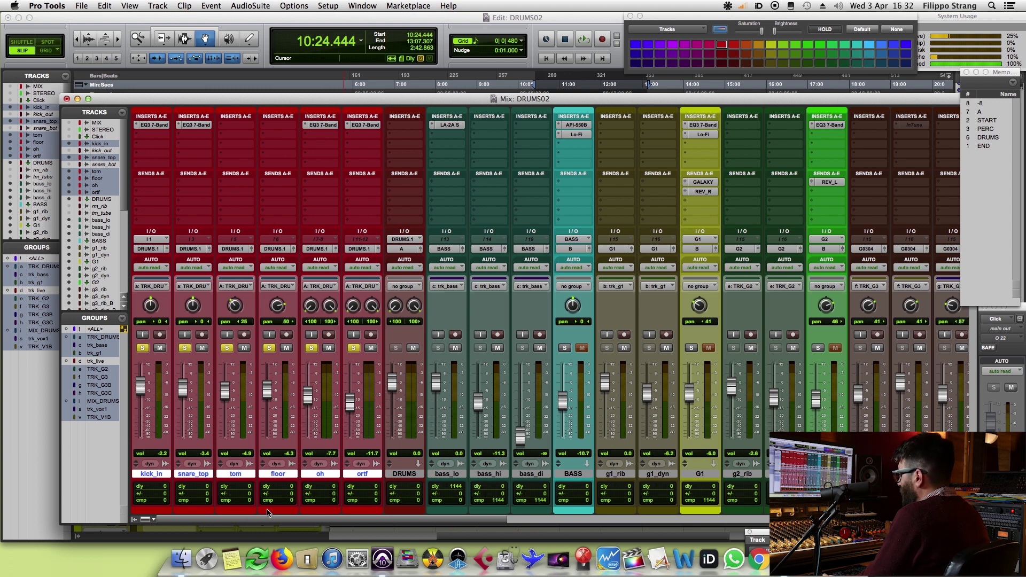
key("space")
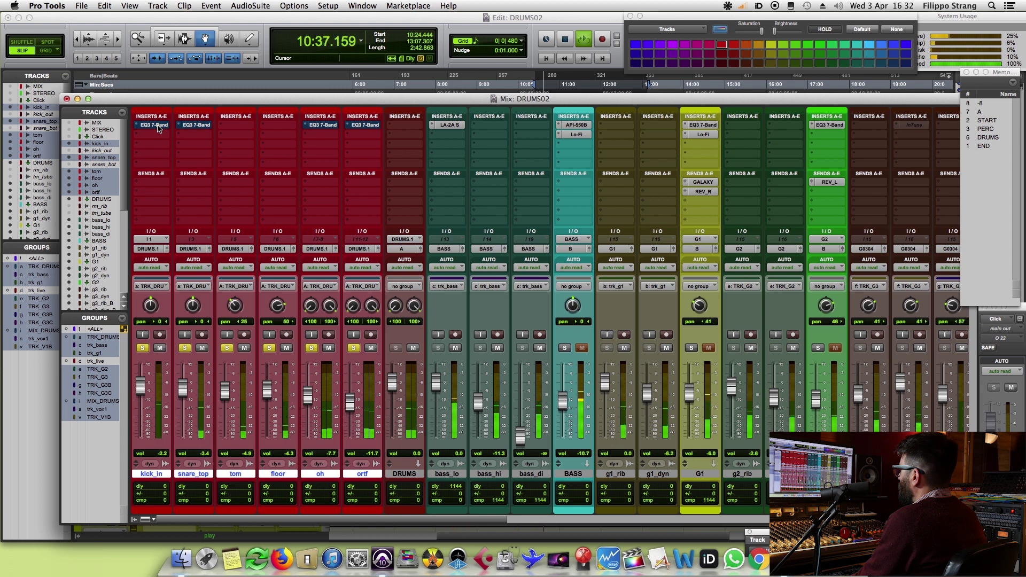
key("space")
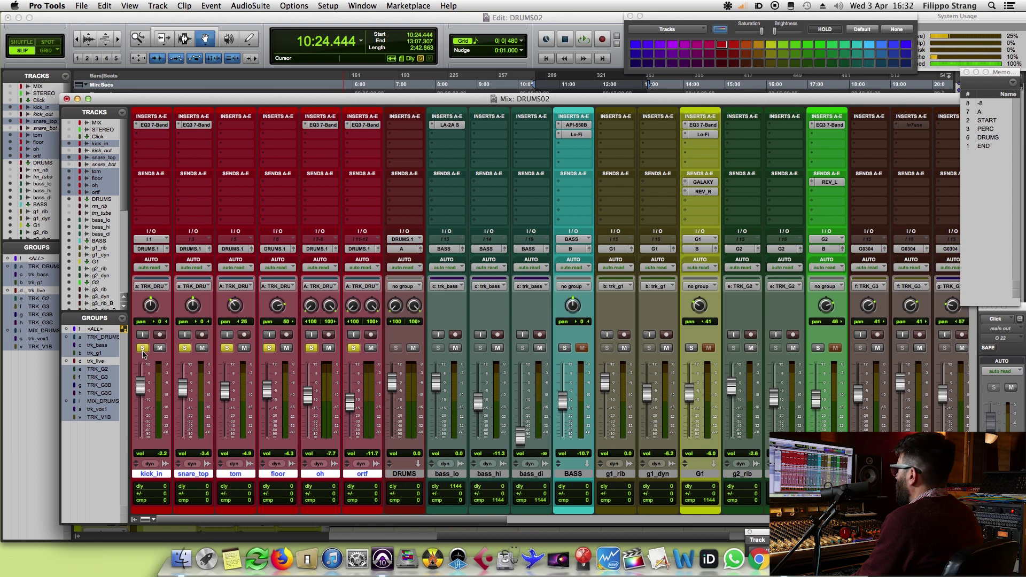
key("space")
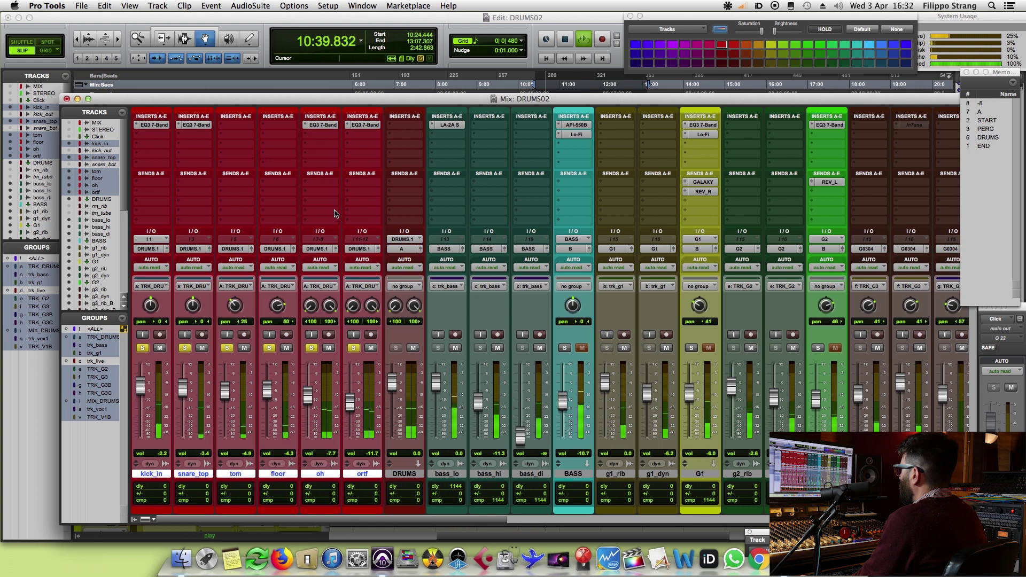
key("space")
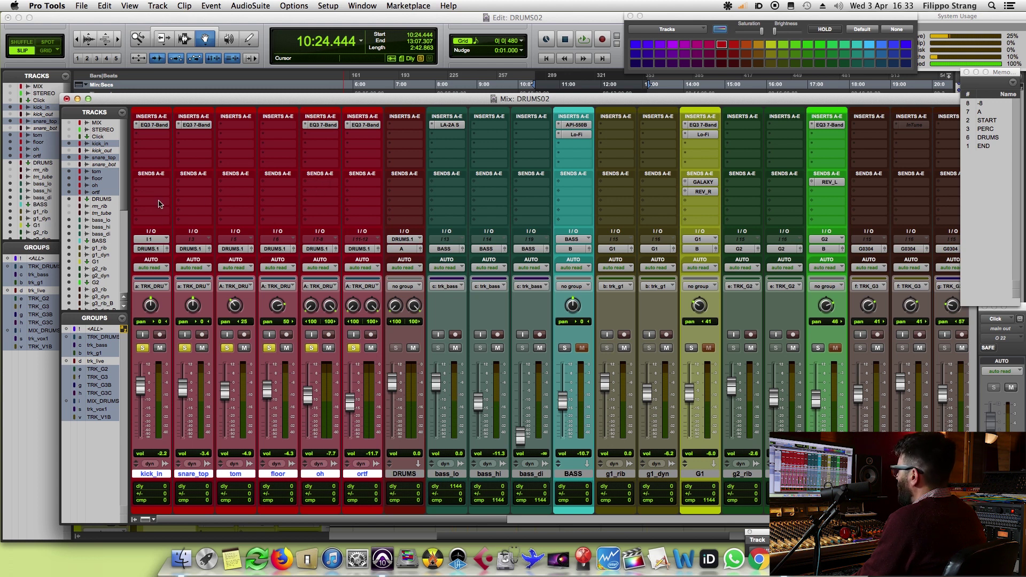
- Play back the soloed drum tracks and compare the sound with their EQs bypassed and active
key("space")
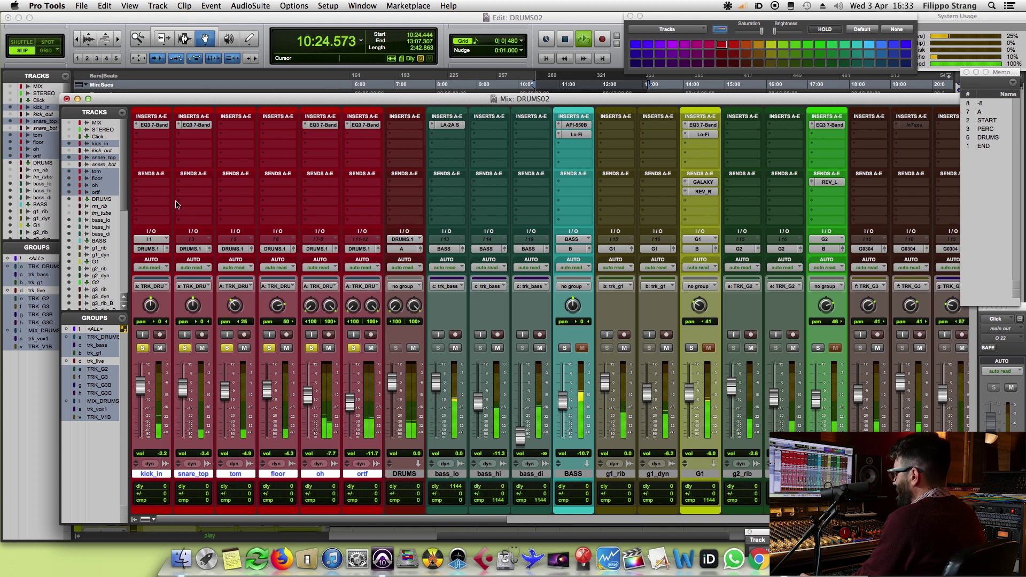
left_click(153, 125, "alt+shift+super")
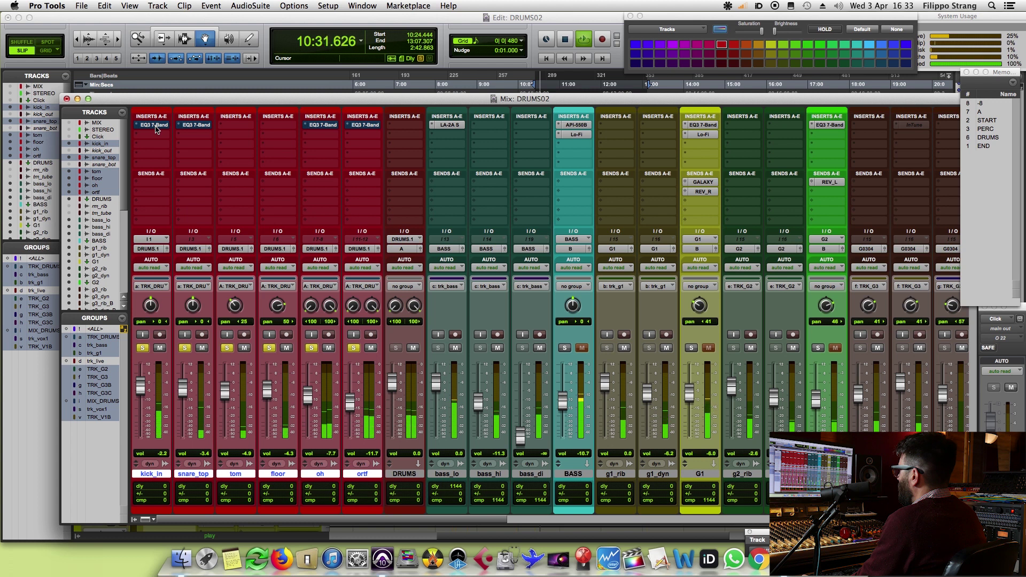
left_click(154, 125, "super")
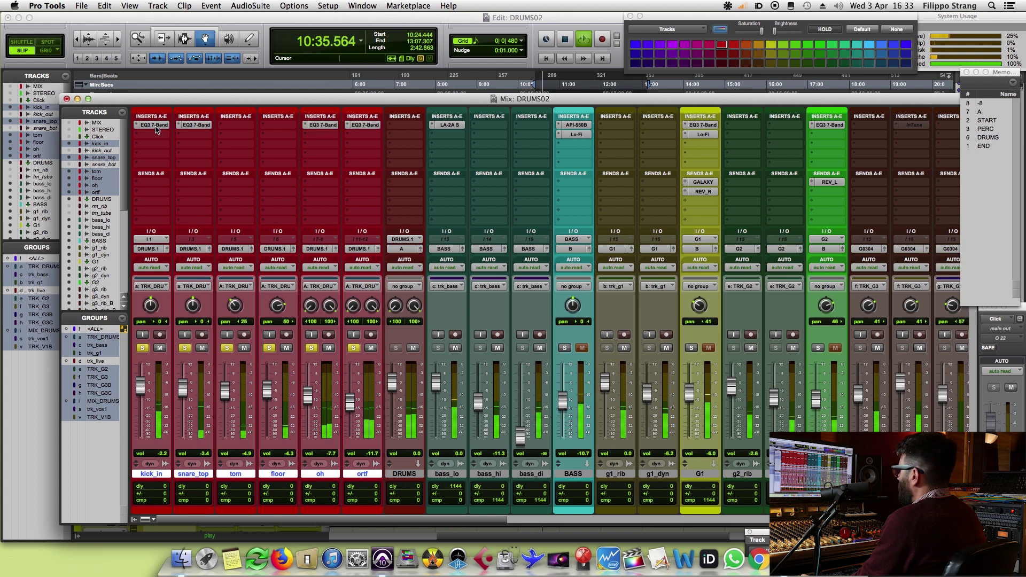
left_click(155, 126, "super")
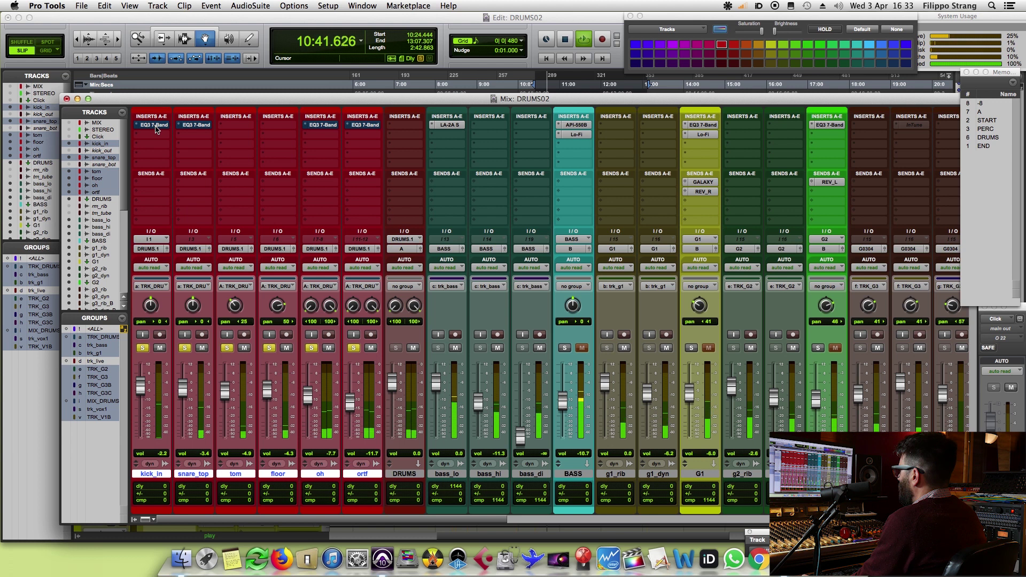
left_click(155, 126, "super")
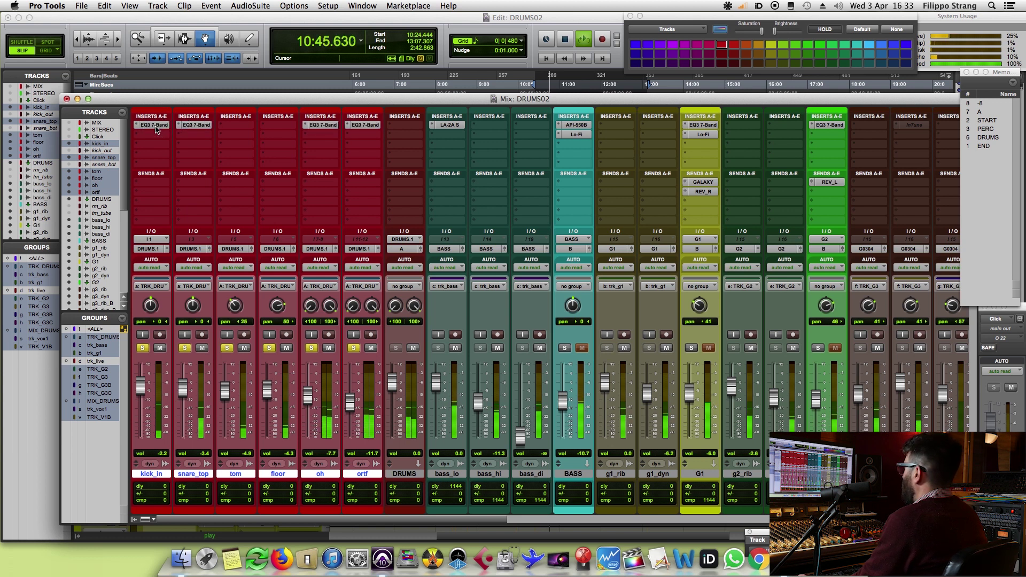
key("space")
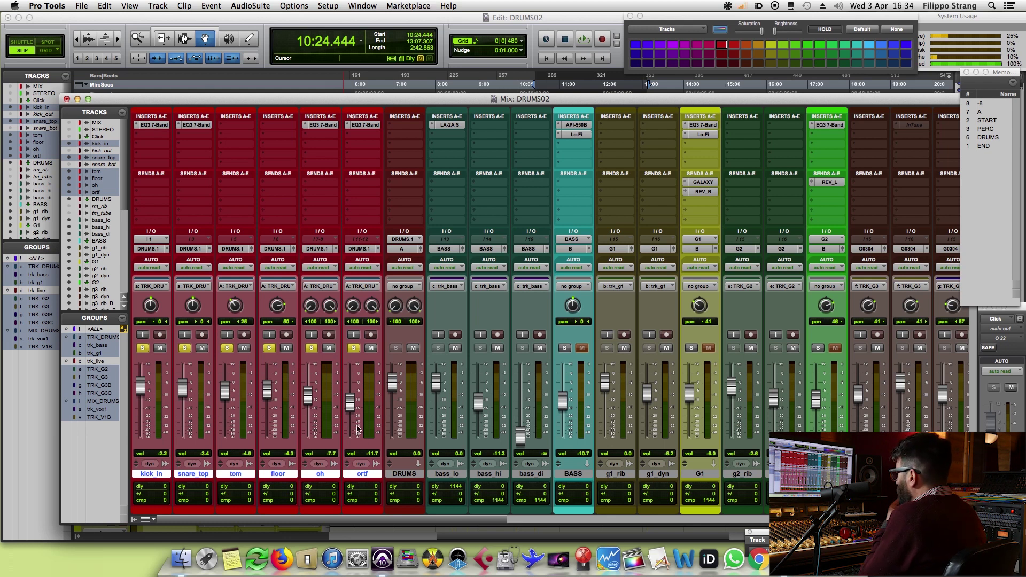
- Insert the multichannel EQ3 7-Band (stereo) plug-in on the first insert slot of the DRUMS aux
left_click(405, 129)
mouse_move(439, 143)
mouse_move(553, 125)
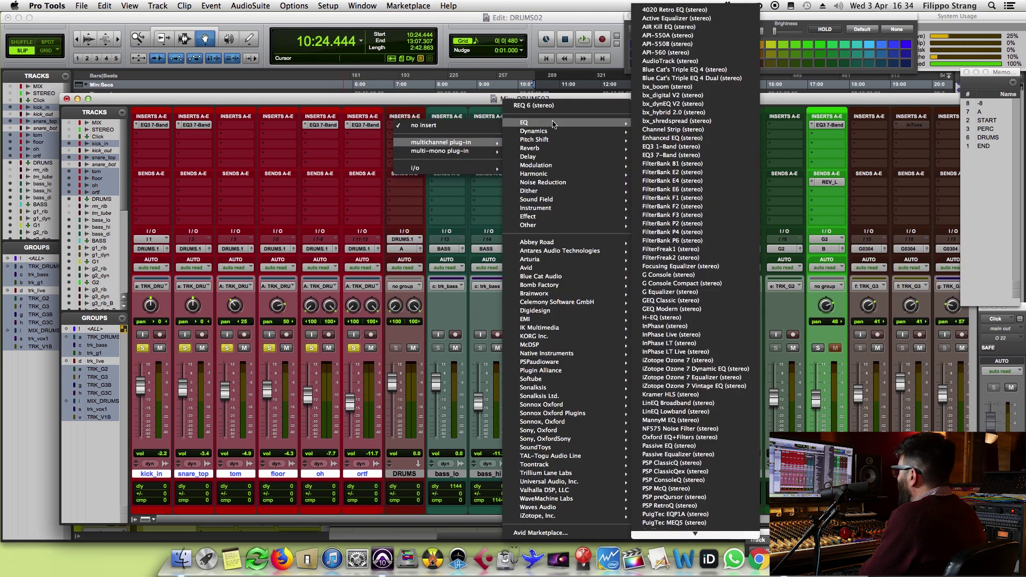
mouse_move(584, 272)
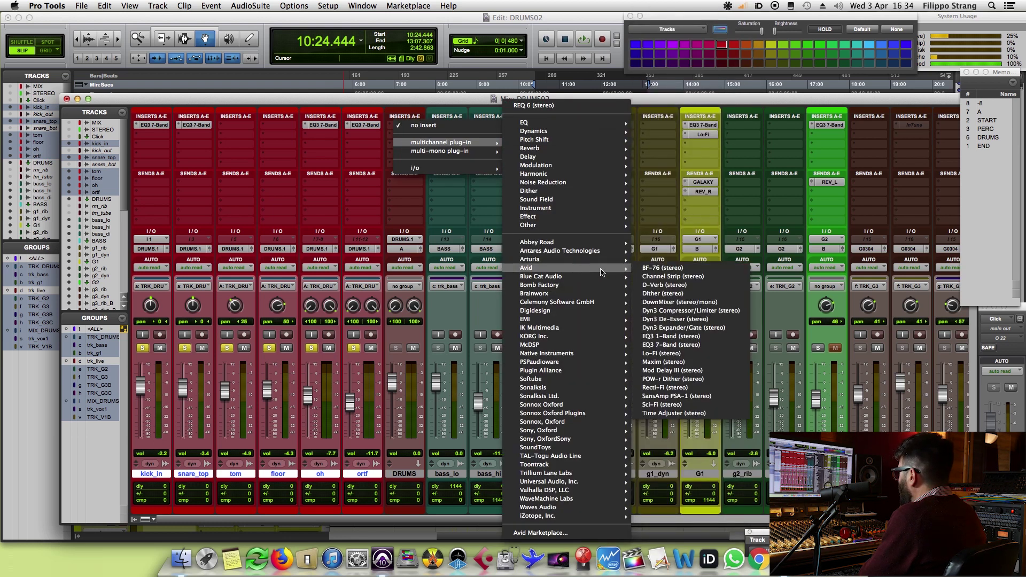
left_click(671, 345)
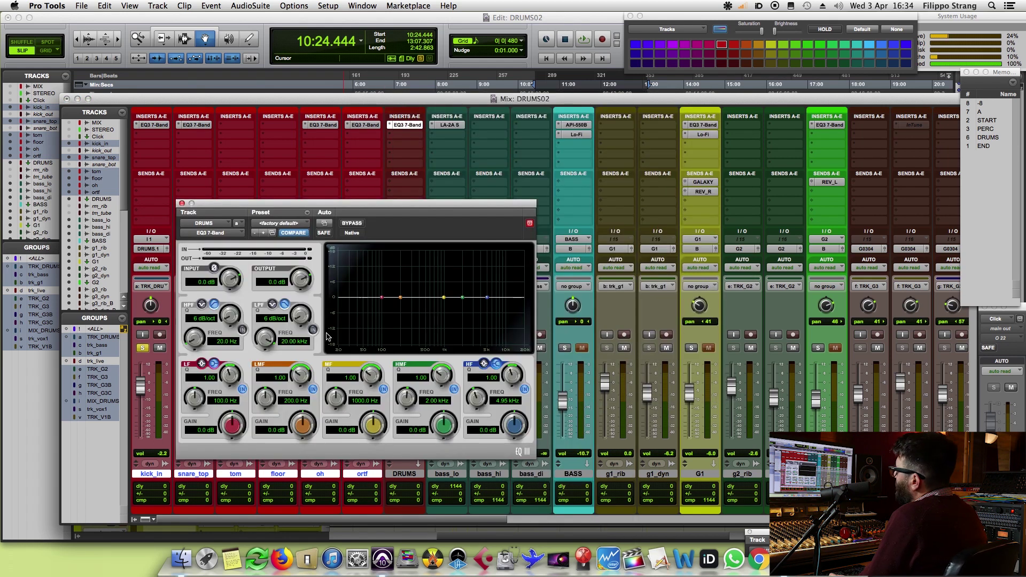
- During playback, set the DRUMS EQ's HF band to a high shelf at 7.06 kHz with 1.8 dB gain
key("space")
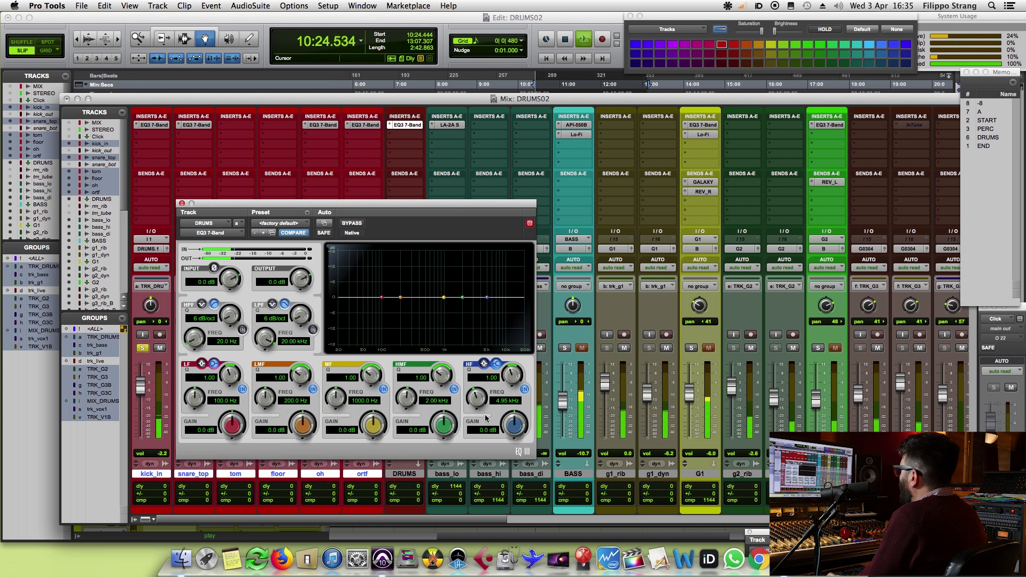
left_click_drag(486, 416, 485, 369)
left_click(483, 367)
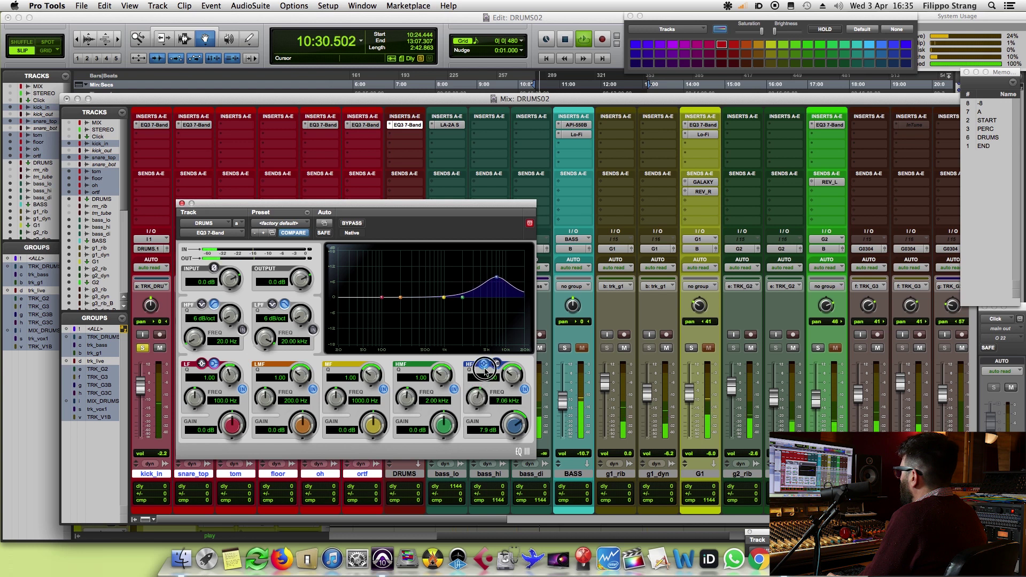
left_click_drag(513, 422, 514, 440)
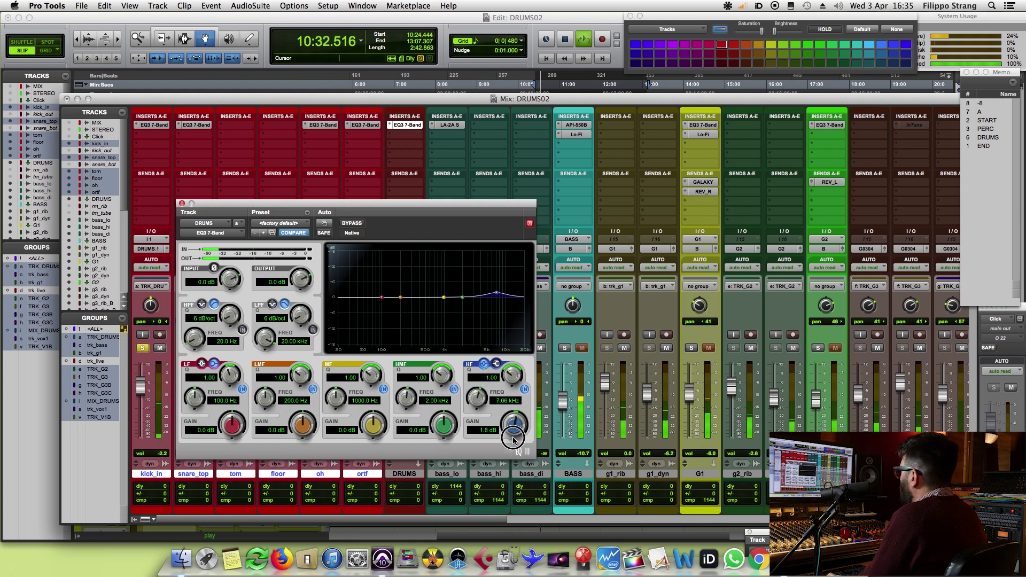
left_click(497, 366)
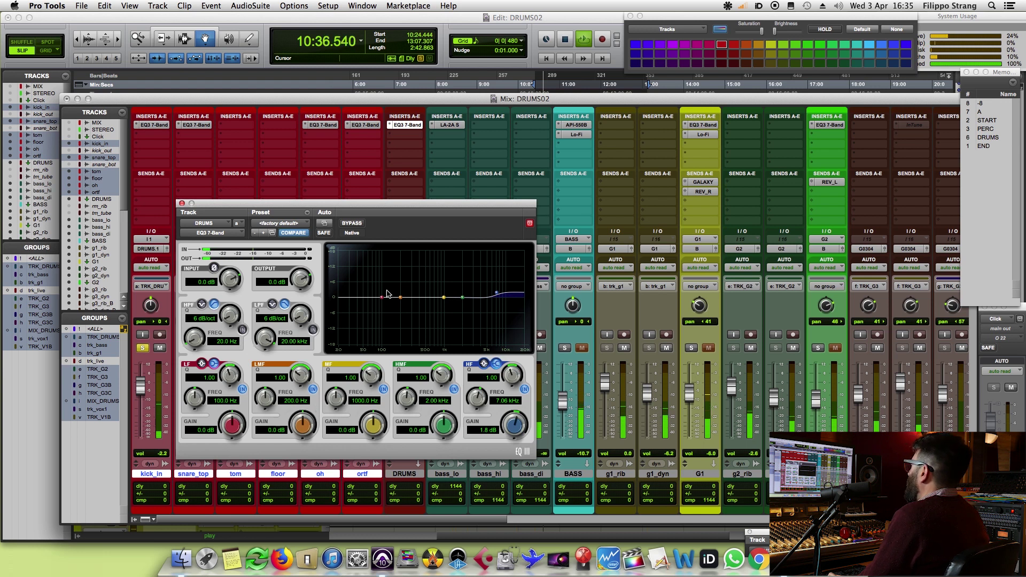
- Compare the DRUMS EQ bypassed and active, reduce the HF gain to 1.5 dB, stop playback and close the plug-in
left_click(351, 224)
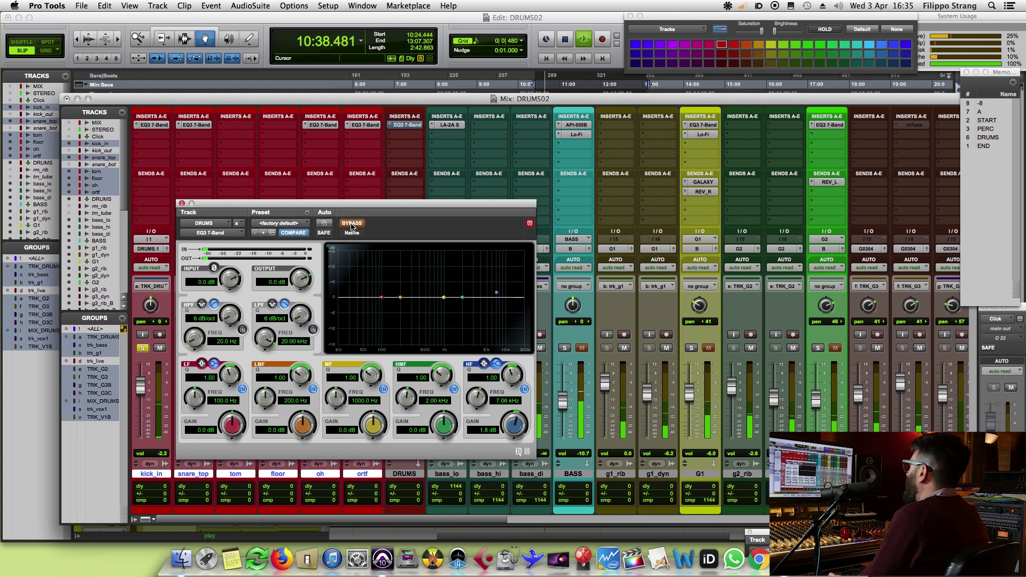
left_click(352, 224)
left_click_drag(509, 421, 510, 433)
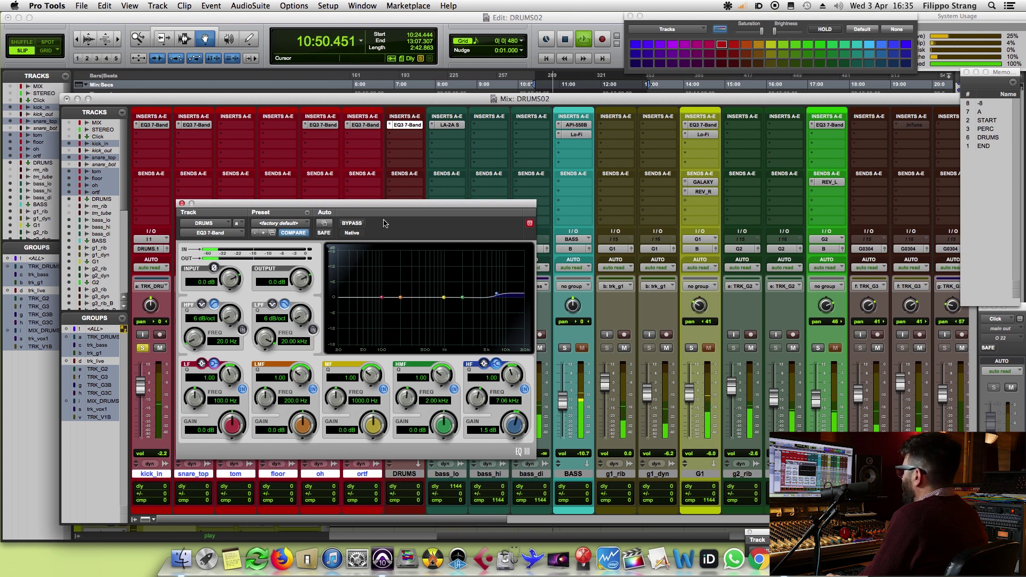
key("space")
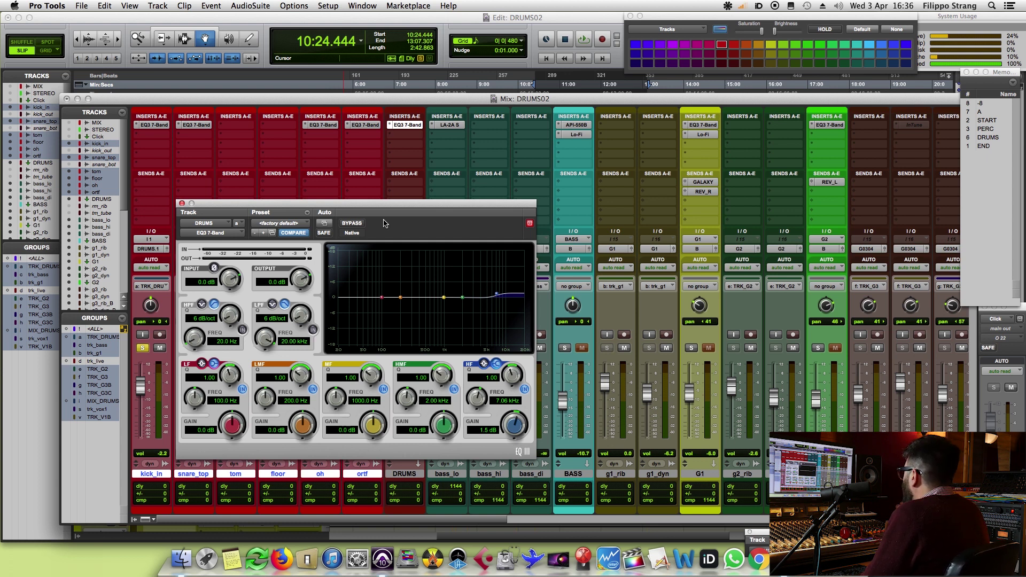
left_click(181, 203)
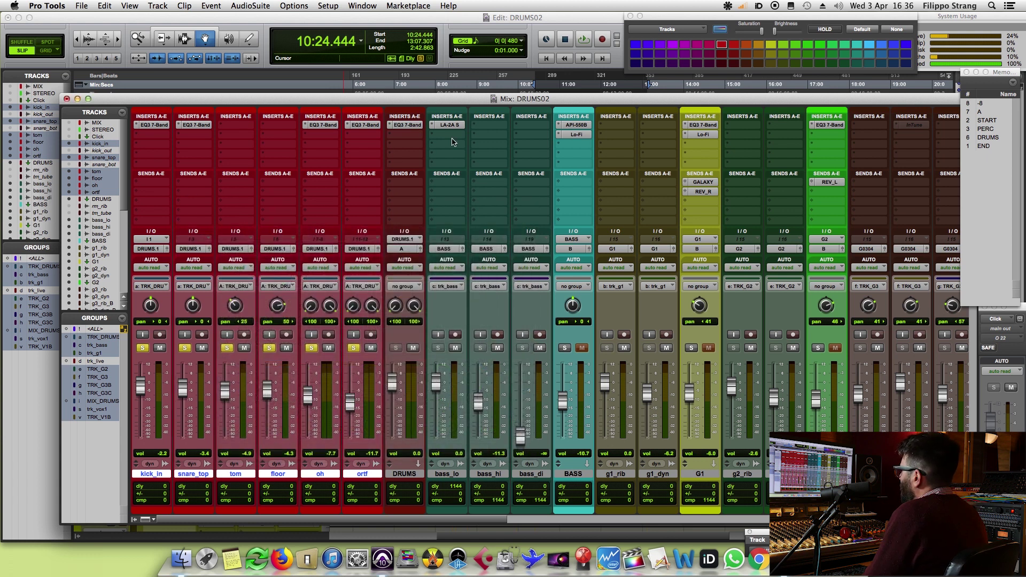
- Insert the Maxim limiter on DRUMS with the ceiling at -6.0 dB and, during playback, set its threshold to -20.1 dB
left_click(404, 135)
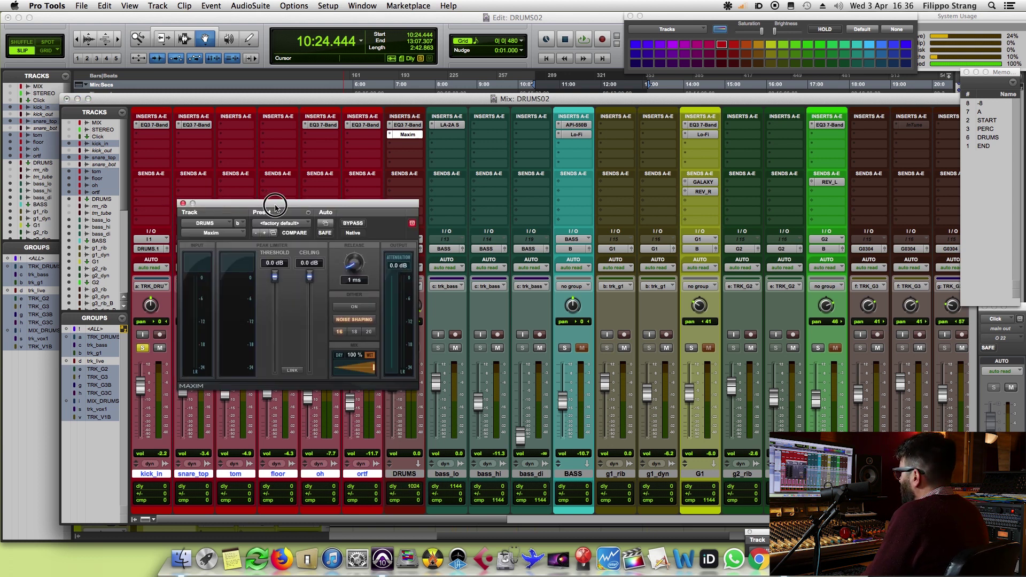
left_click_drag(270, 202, 478, 208)
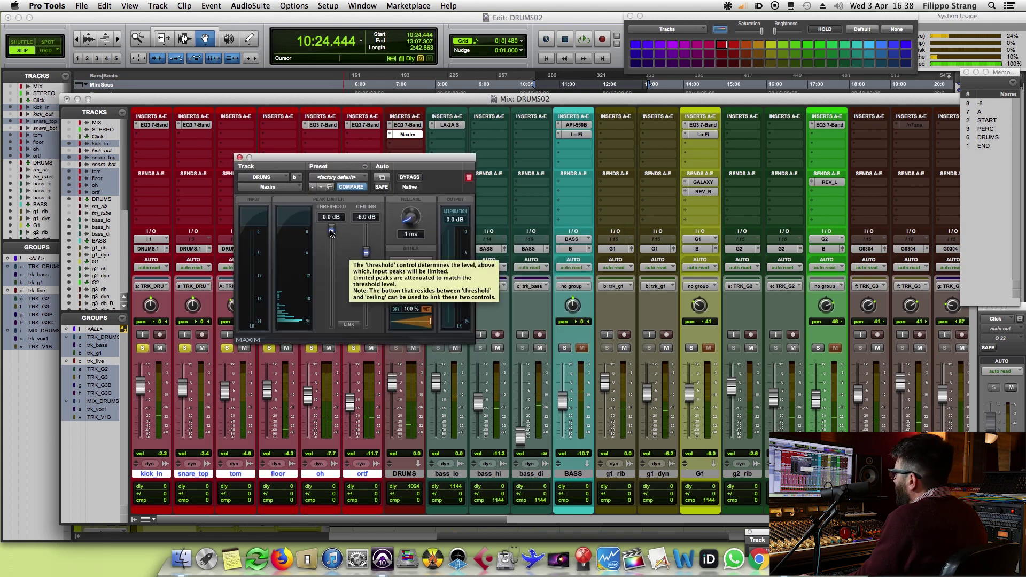
key("space")
left_click_drag(330, 233, 327, 301)
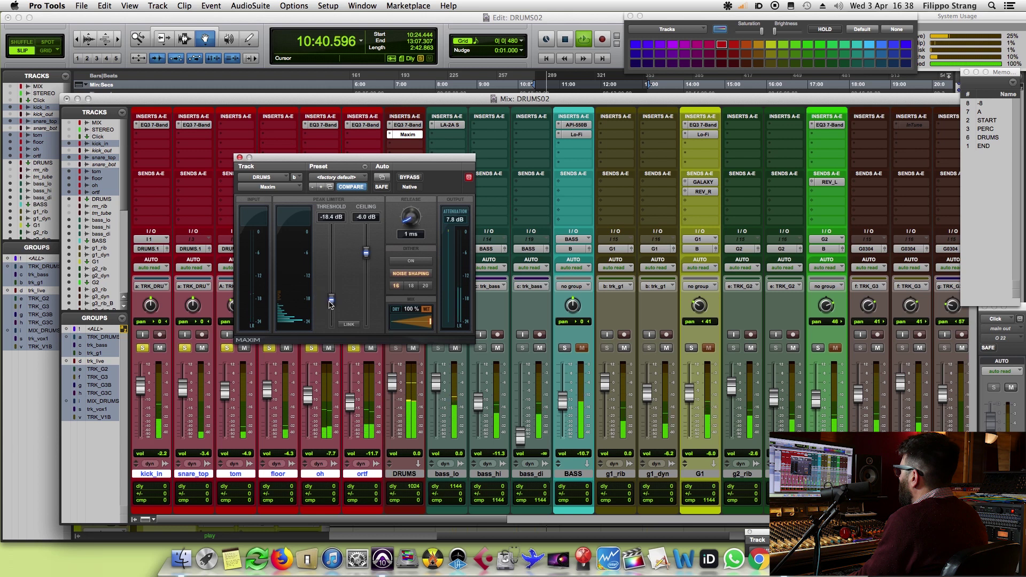
left_click_drag(330, 304, 330, 314)
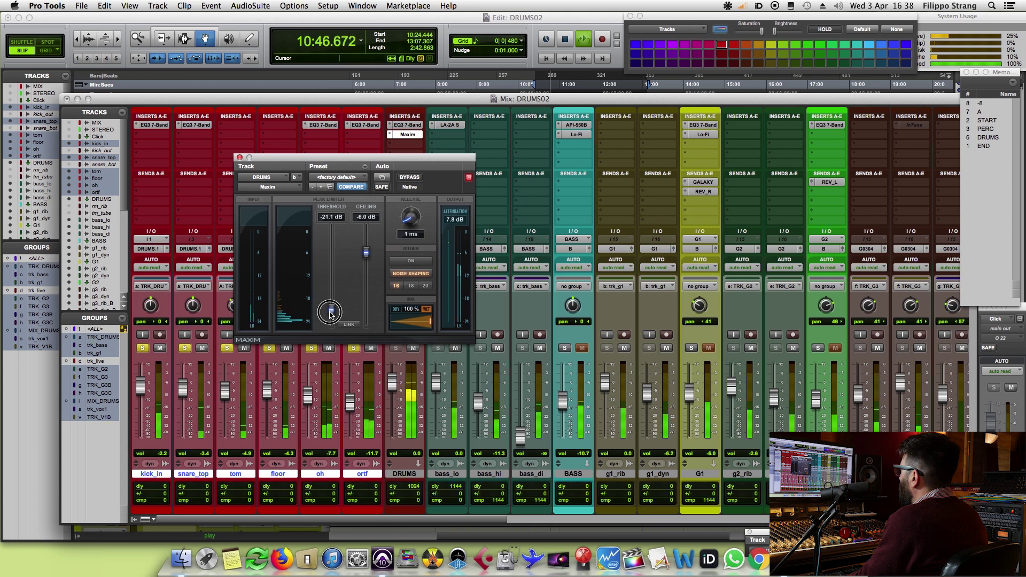
mouse_move(331, 313)
left_mouse_down()
mouse_move(330, 274)
mouse_move(331, 315)
mouse_move(330, 295)
left_mouse_up()
left_click_drag(330, 296, 330, 296)
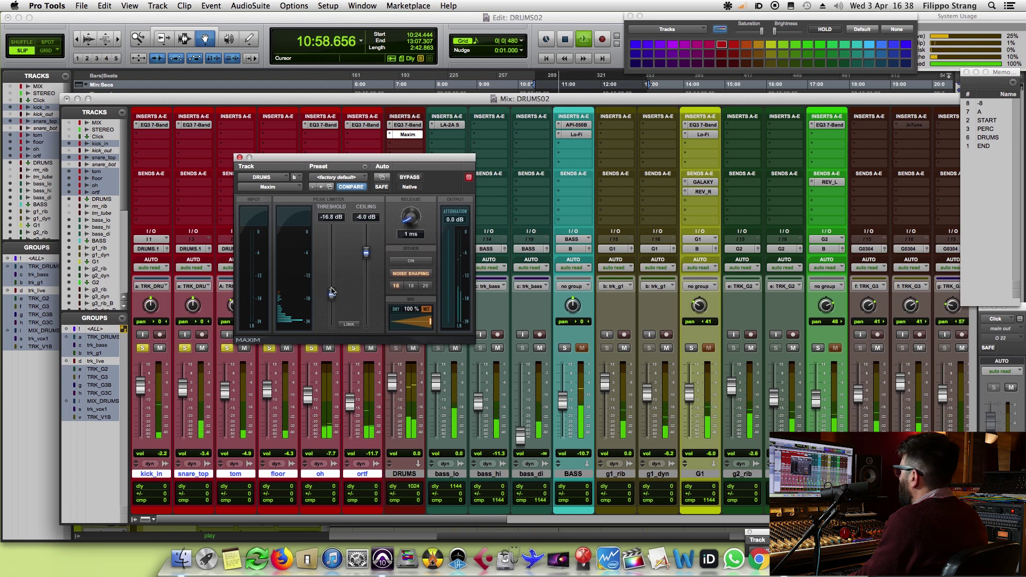
left_click_drag(332, 295, 334, 310)
- Reset Maxim's attenuation reading, lower its ceiling to -12.1 dB, compare the limiter bypassed and active, and stop playback
left_click(463, 223)
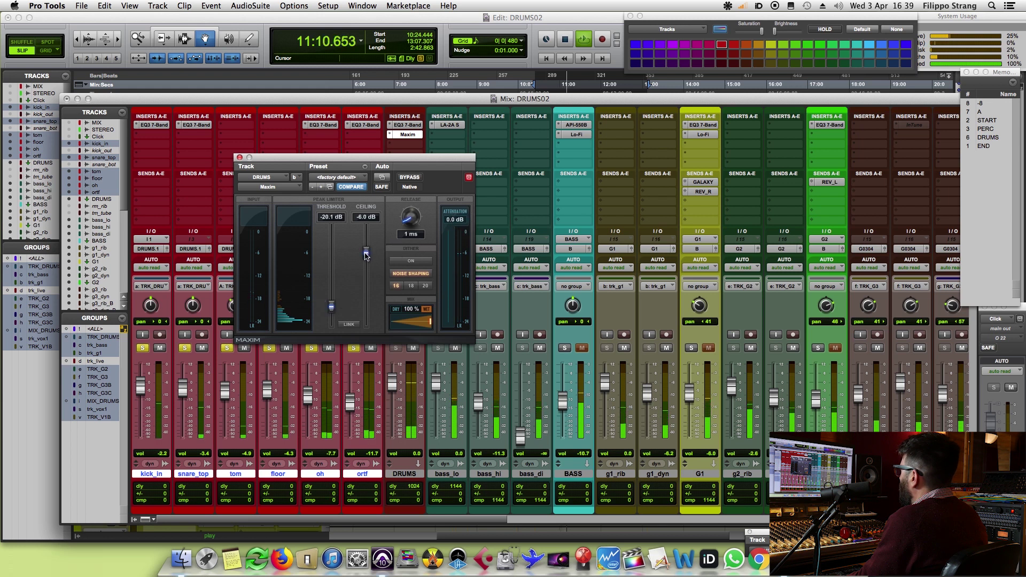
left_click_drag(366, 253, 370, 277)
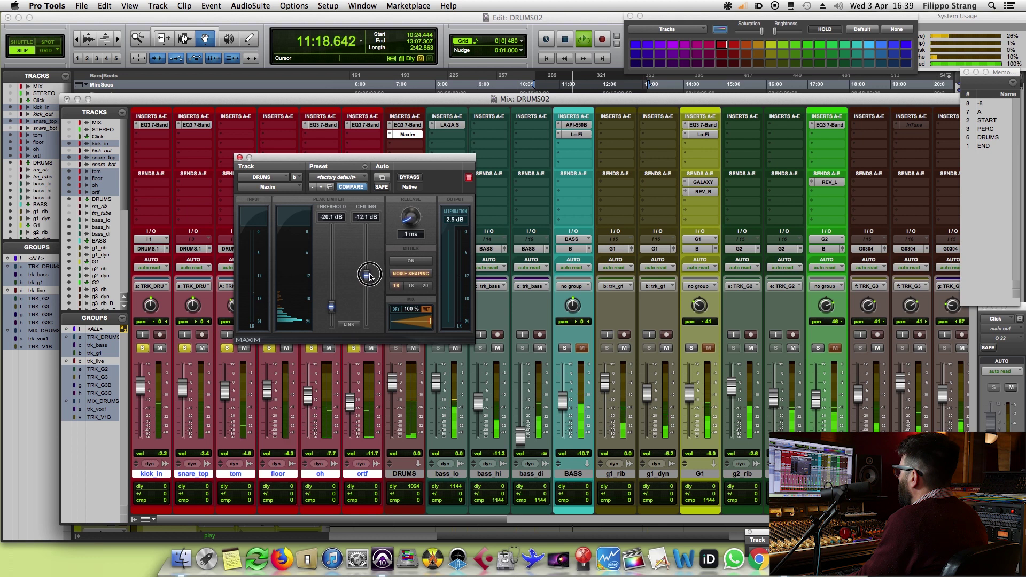
left_click(405, 178)
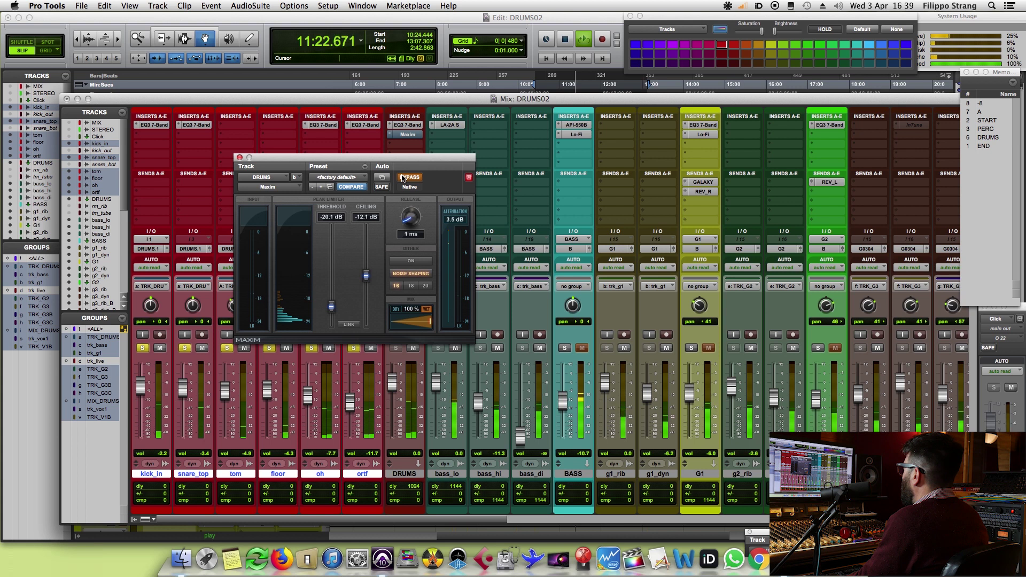
left_click(404, 178)
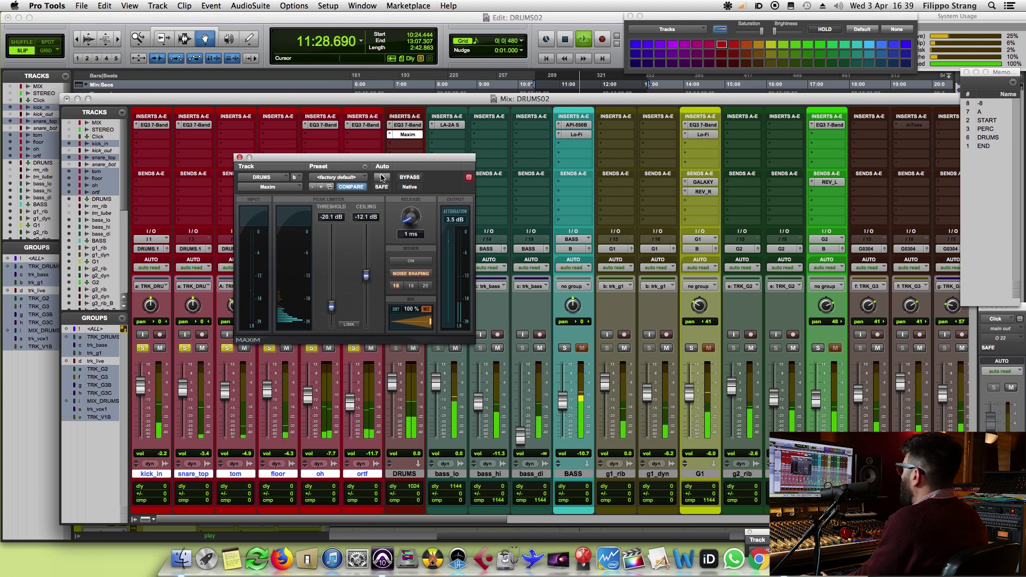
key("space")
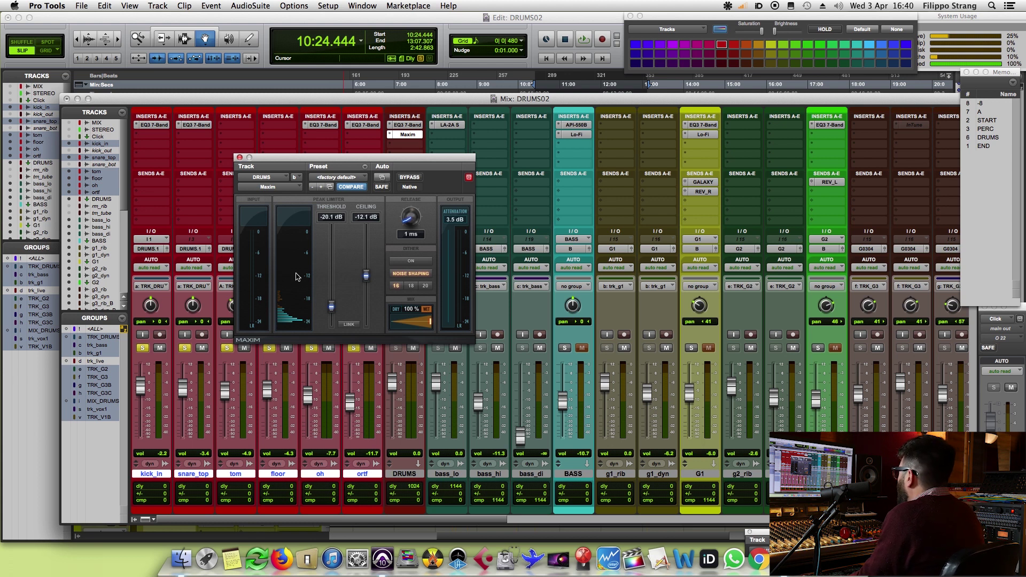
- Move the Maxim window off the drum channels, unsolo all the drum tracks, and play the full mix before stopping
left_click_drag(404, 157, 649, 146)
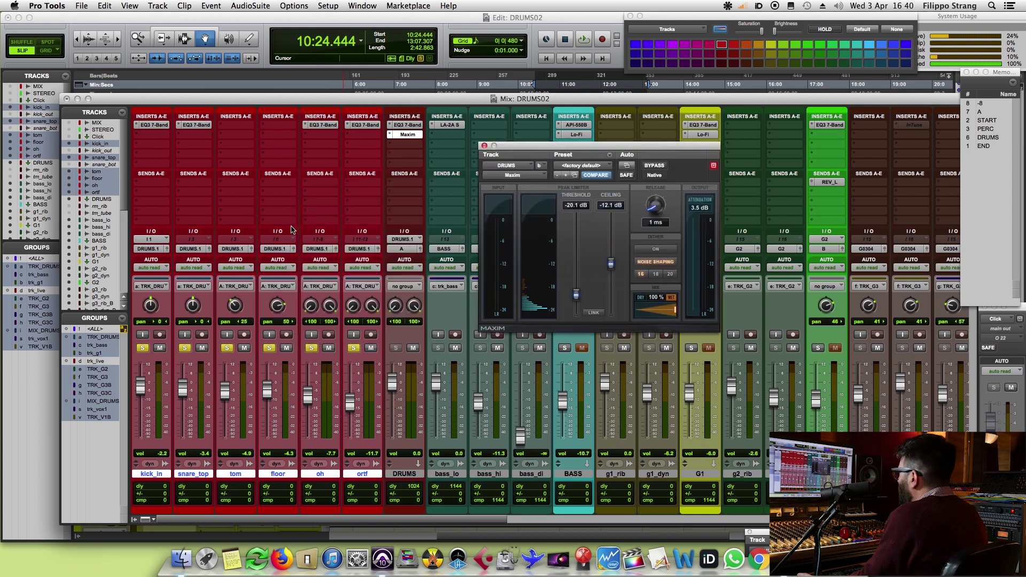
left_click(354, 348)
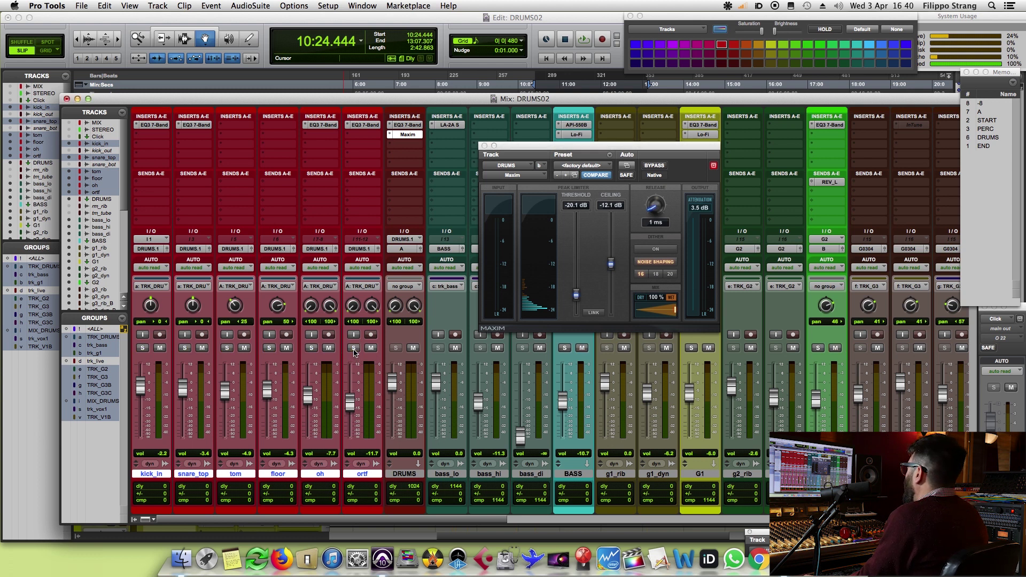
key("space")
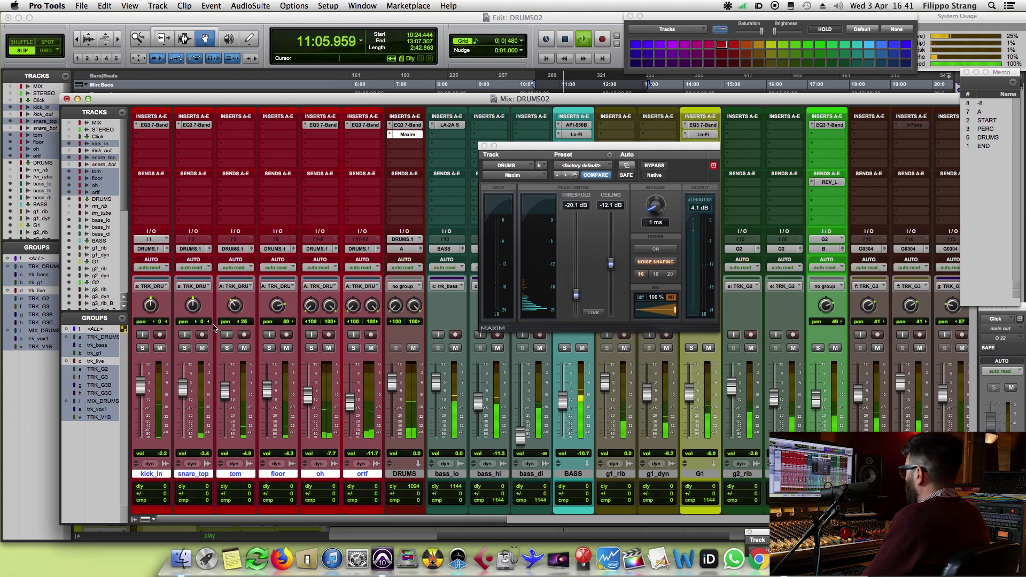
key("space")
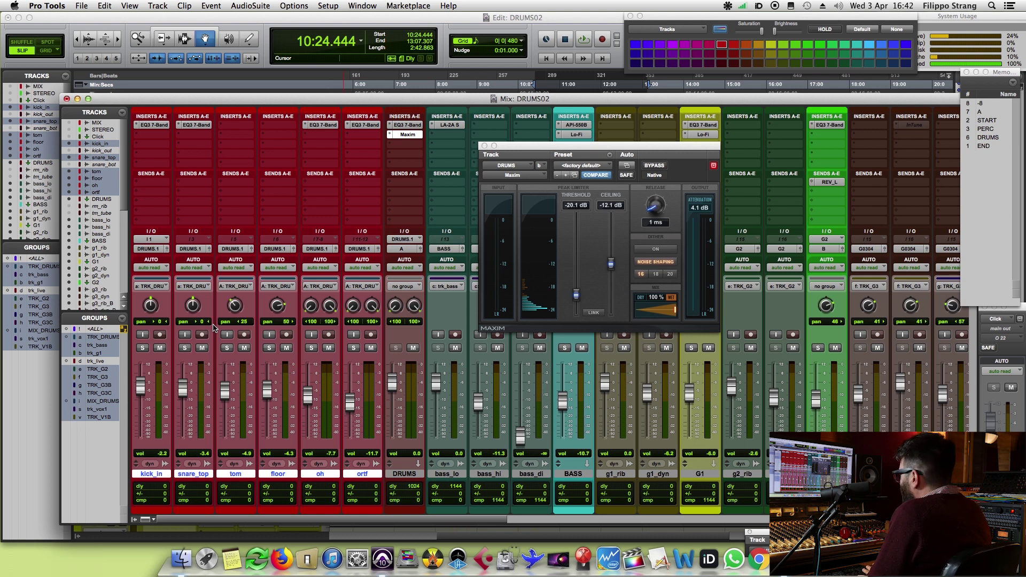
- Select the tracks from kick_in to DRUMS and, during playback, compare the mix with their EQs and Maxim bypassed and active
key("space")
left_click(156, 475)
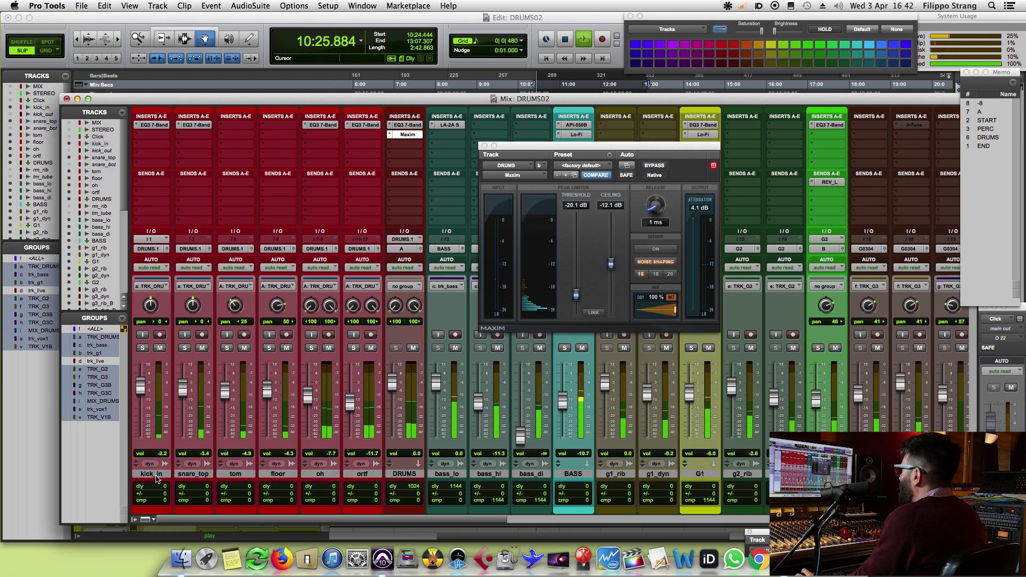
left_click(405, 474, "shift")
left_click(151, 126, "alt+shift+super")
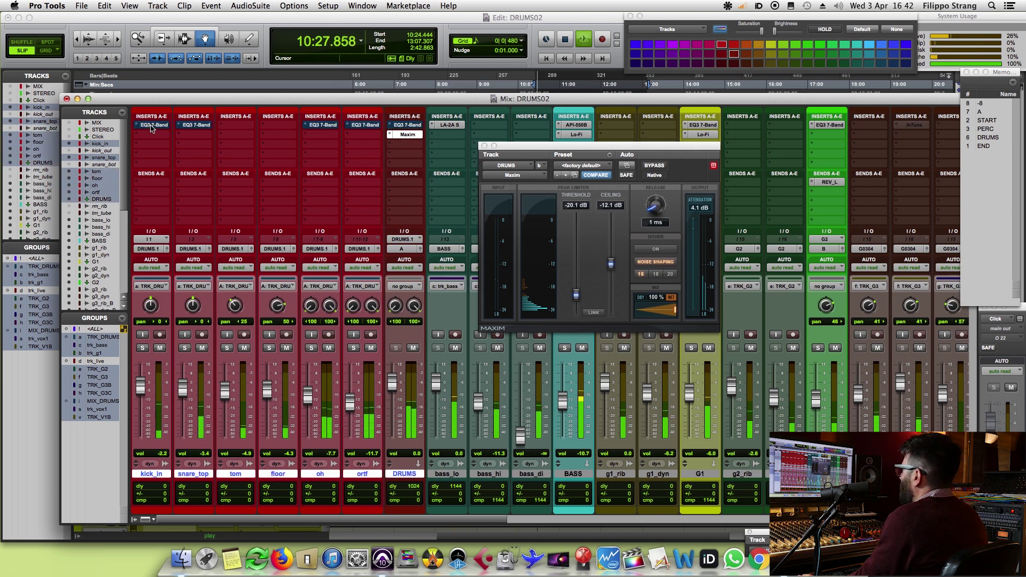
left_click(409, 135, "super")
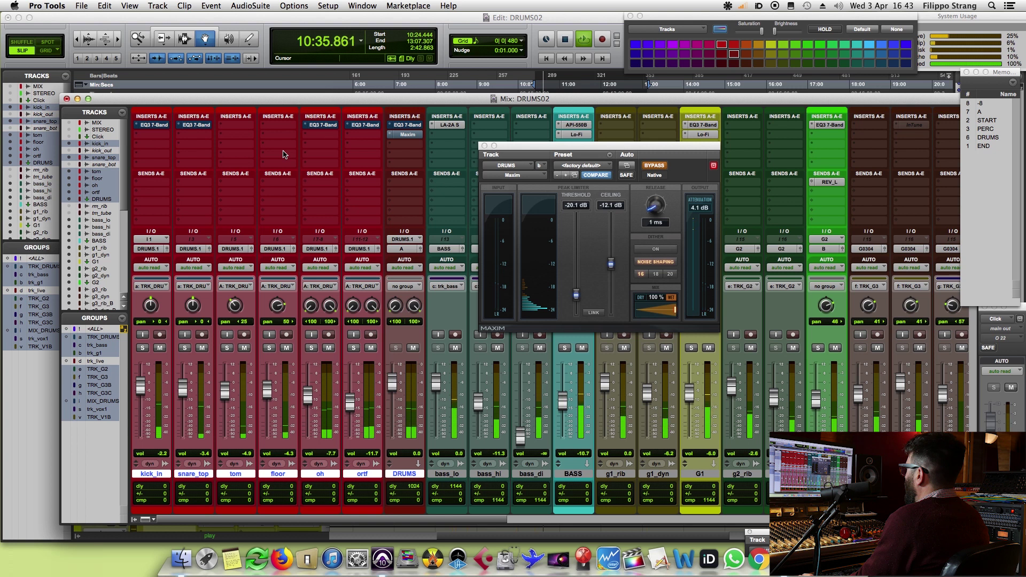
left_click(408, 135, "super")
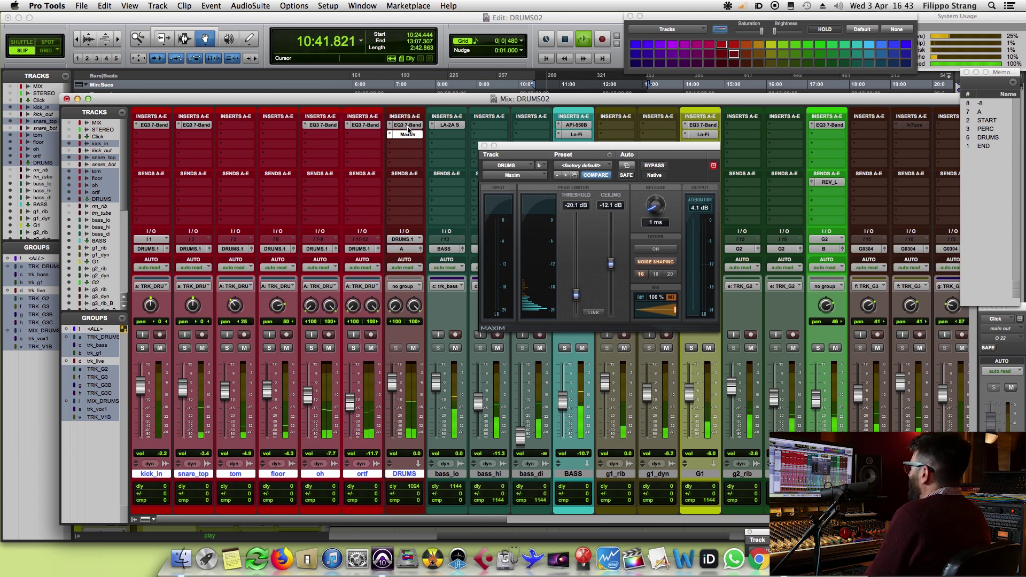